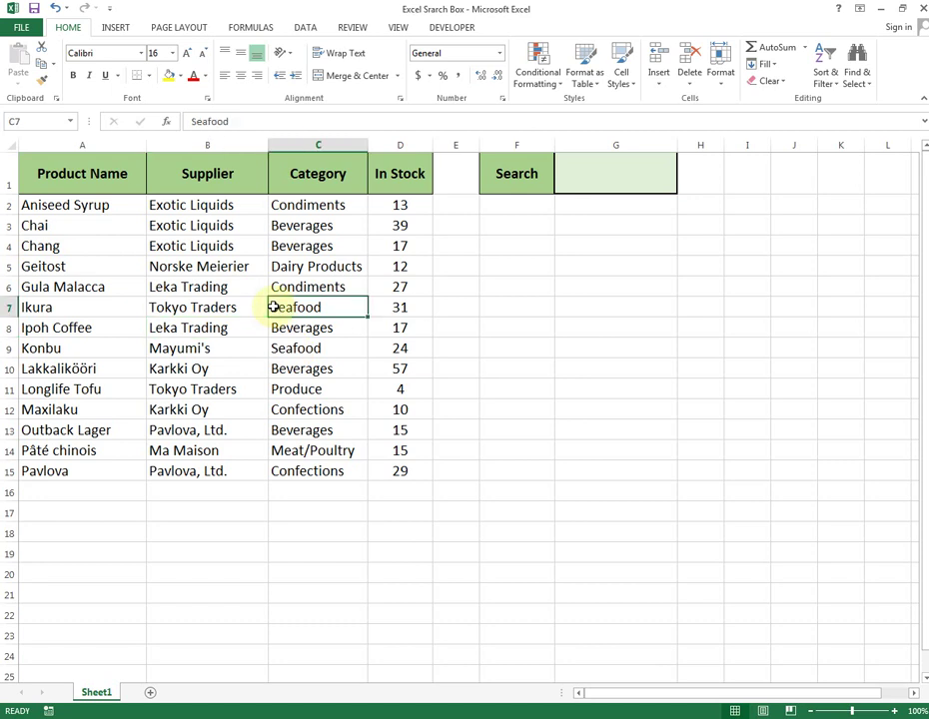
- Select the product table data A2:D15
{"action": "left_click", "coordinate": [125, 304]}
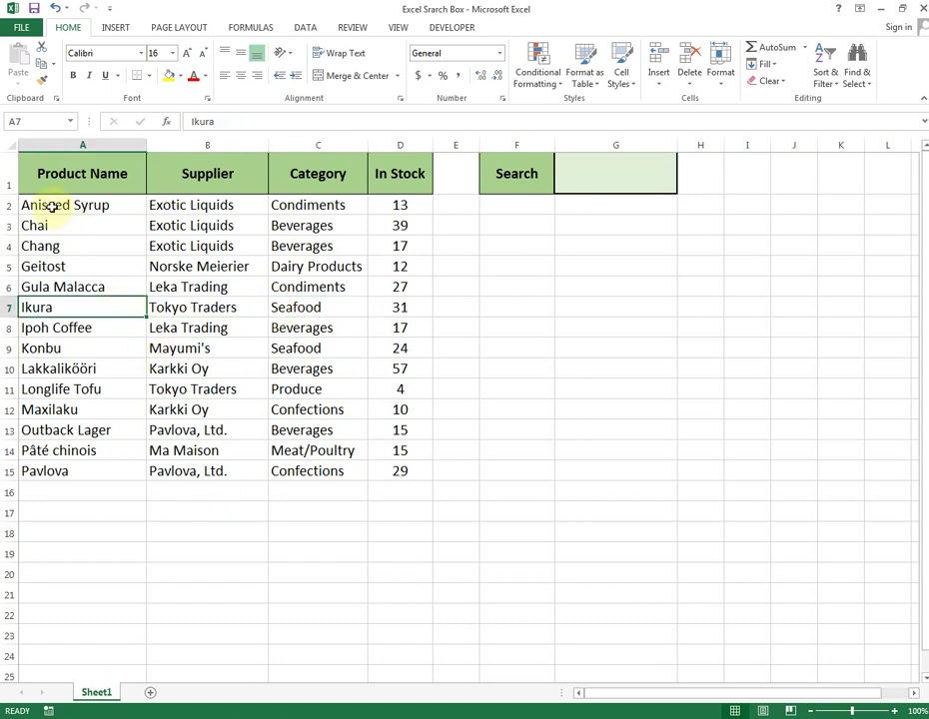
{"action": "left_click_drag", "start_coordinate": [52, 207], "coordinate": [52, 226]}
{"action": "left_click_drag", "start_coordinate": [355, 417], "coordinate": [393, 464]}
{"action": "left_click", "coordinate": [522, 382]}
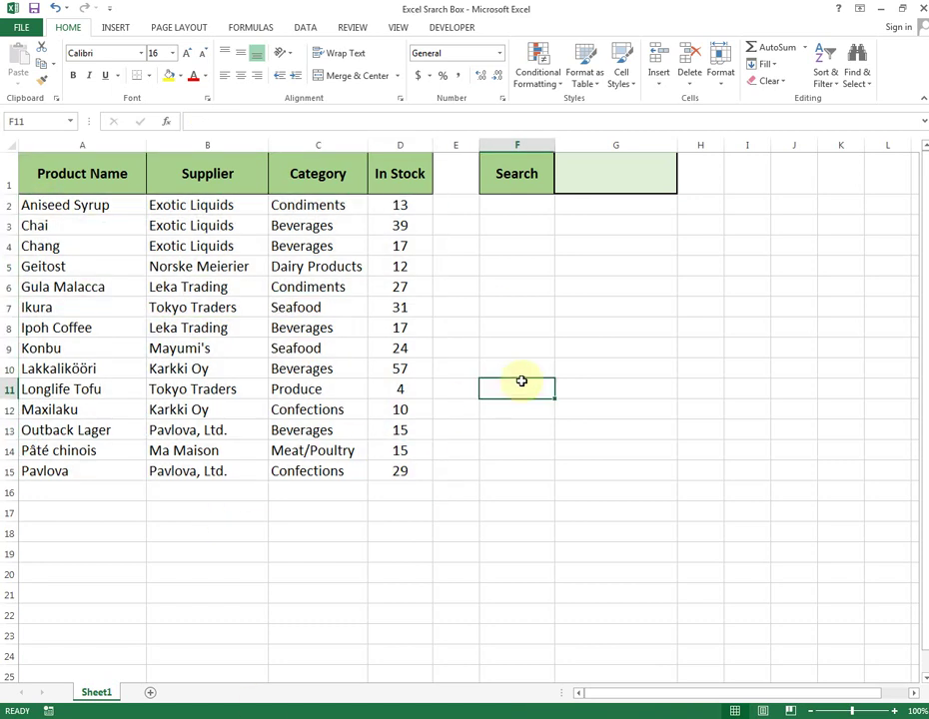
{"action": "mouse_move", "coordinate": [80, 204]}
{"action": "left_mouse_down"}
{"action": "mouse_move", "coordinate": [395, 487]}
{"action": "mouse_move", "coordinate": [395, 471]}
{"action": "left_mouse_up"}
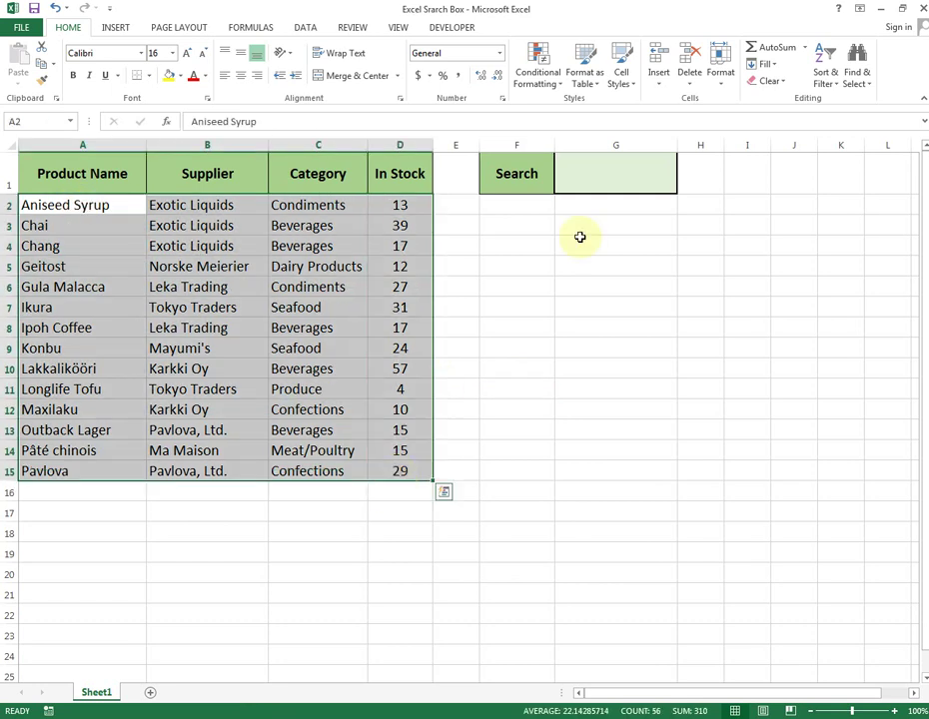
{"action": "left_click", "coordinate": [591, 175]}
- Reselect the table data A2:D15, then pick the Search cell G1
{"action": "left_click", "coordinate": [475, 323]}
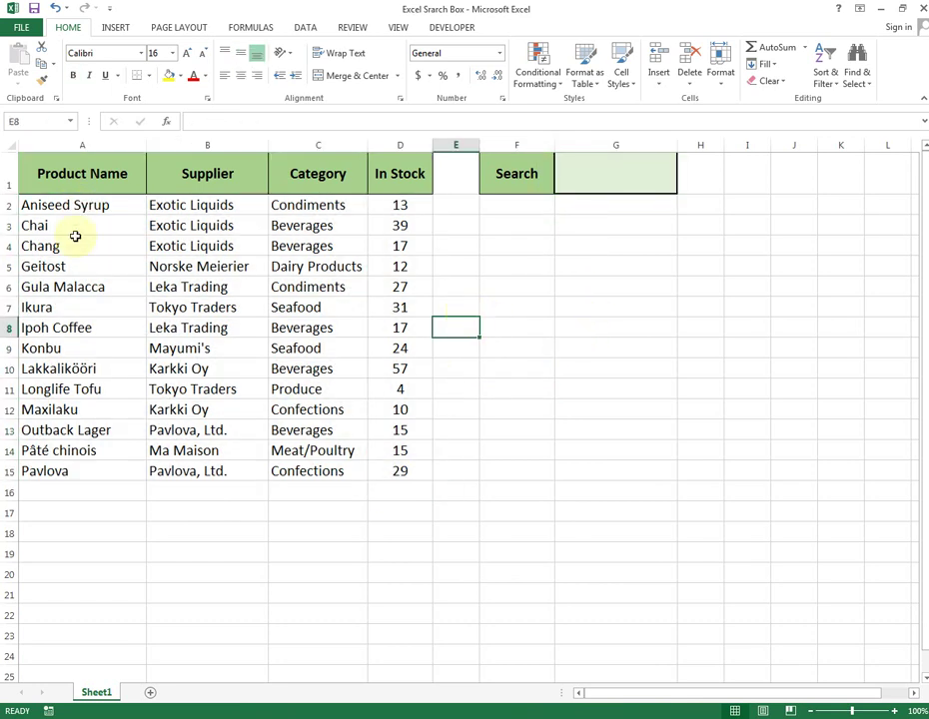
{"action": "mouse_move", "coordinate": [52, 207]}
{"action": "left_mouse_down"}
{"action": "mouse_move", "coordinate": [364, 473]}
{"action": "mouse_move", "coordinate": [389, 471]}
{"action": "left_mouse_up"}
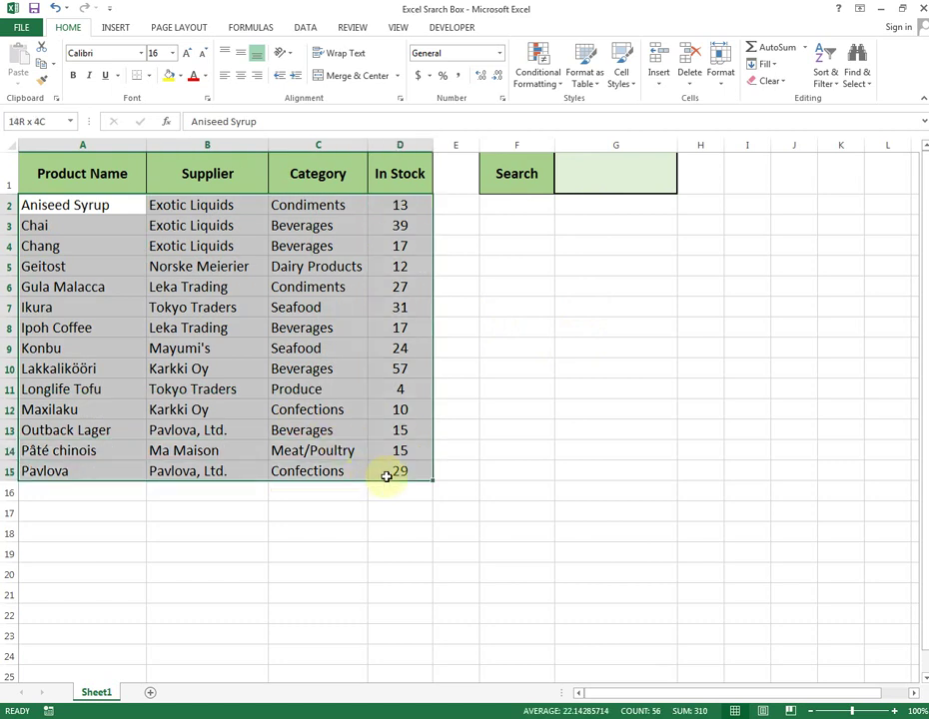
{"action": "left_click", "coordinate": [517, 368]}
{"action": "left_click", "coordinate": [626, 172]}
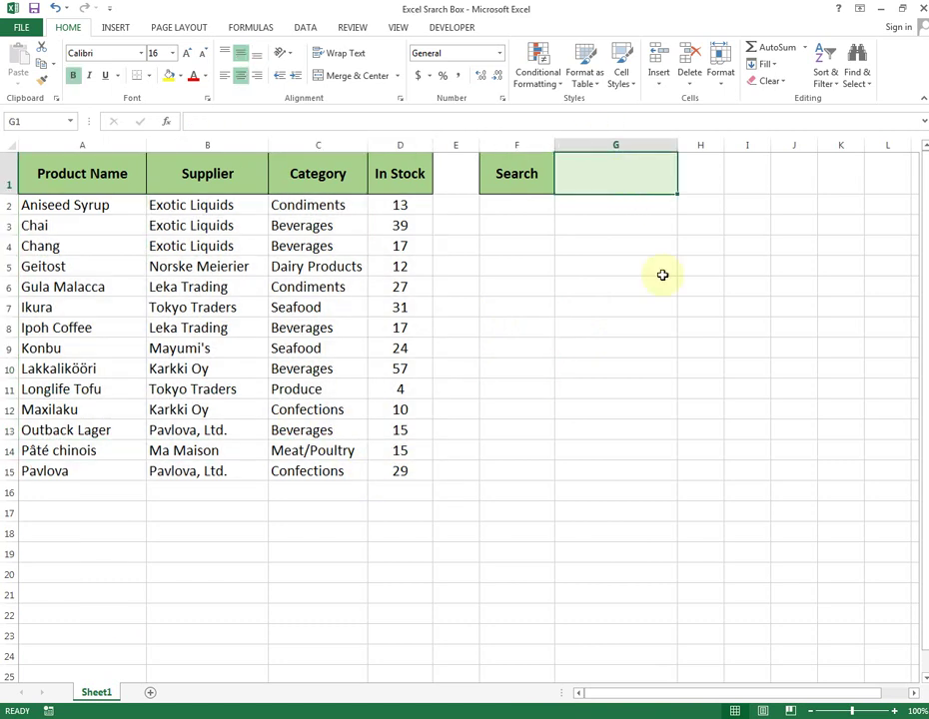
{"action": "left_click", "coordinate": [643, 311]}
{"action": "left_click", "coordinate": [619, 181]}
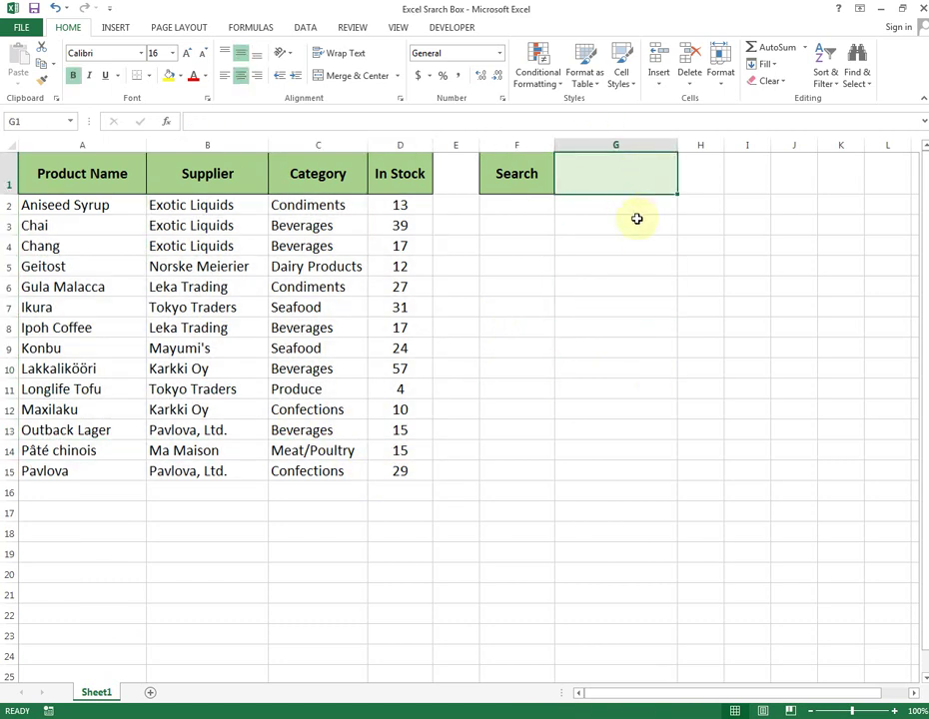
{"action": "mouse_move", "coordinate": [35, 205]}
{"action": "left_mouse_down"}
{"action": "mouse_move", "coordinate": [316, 454]}
{"action": "mouse_move", "coordinate": [386, 468]}
{"action": "left_mouse_up"}
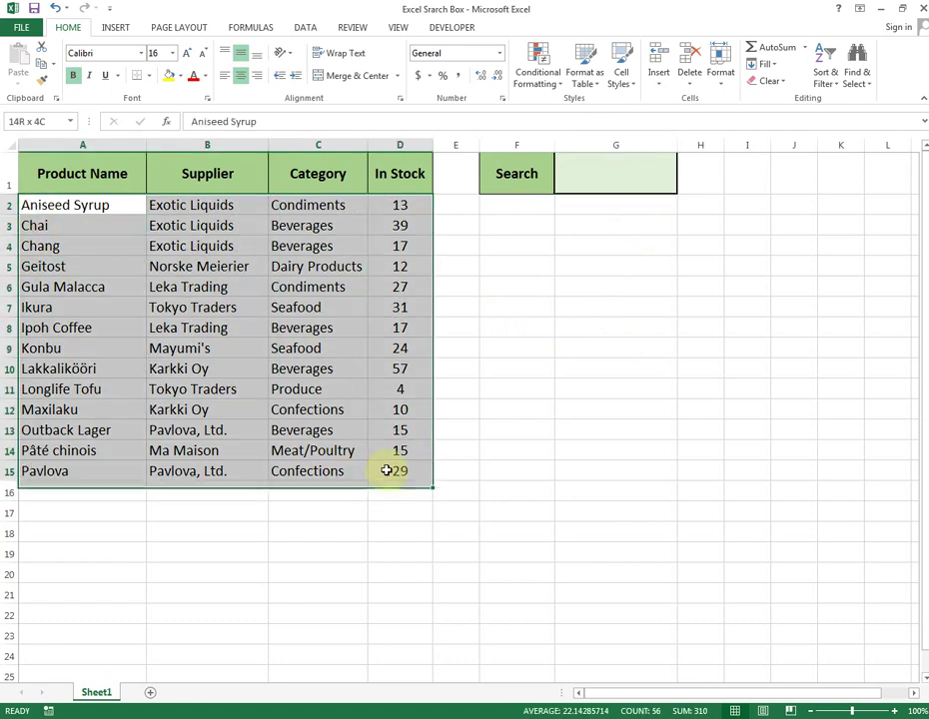
{"action": "left_click", "coordinate": [603, 172]}
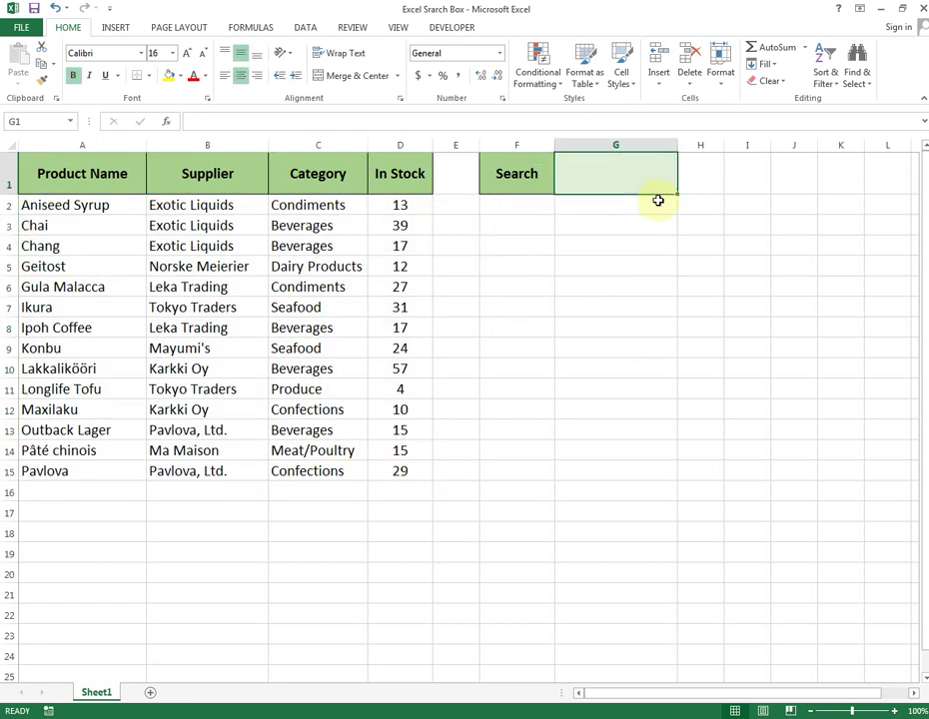
- Search for Chai in G1 and check the orange-highlighted Chai cell
{"action": "type", "text": "Chai"}
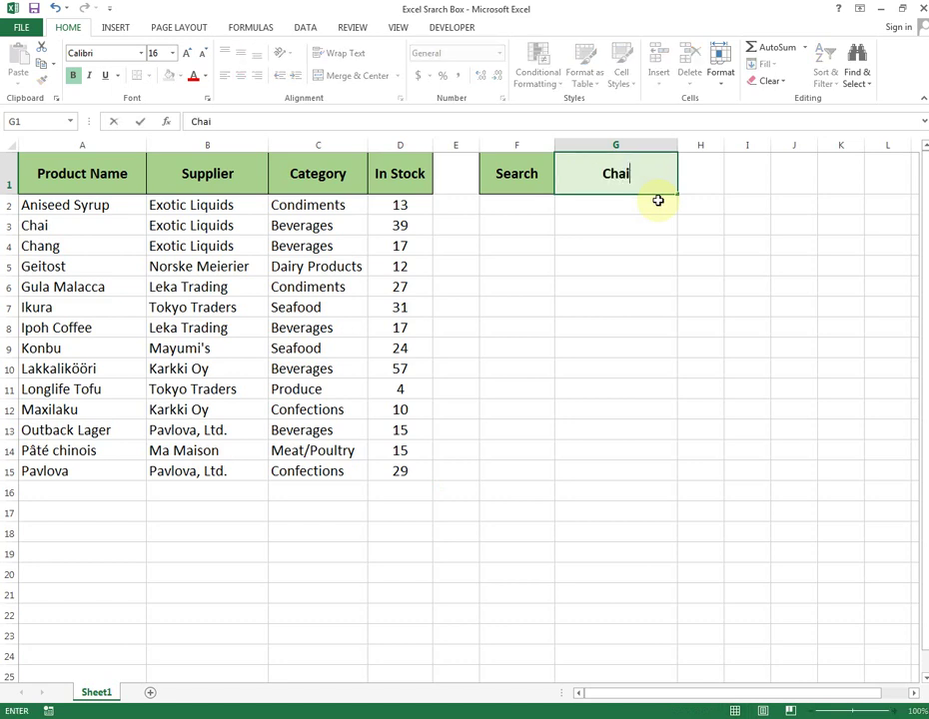
{"action": "key", "text": "Return"}
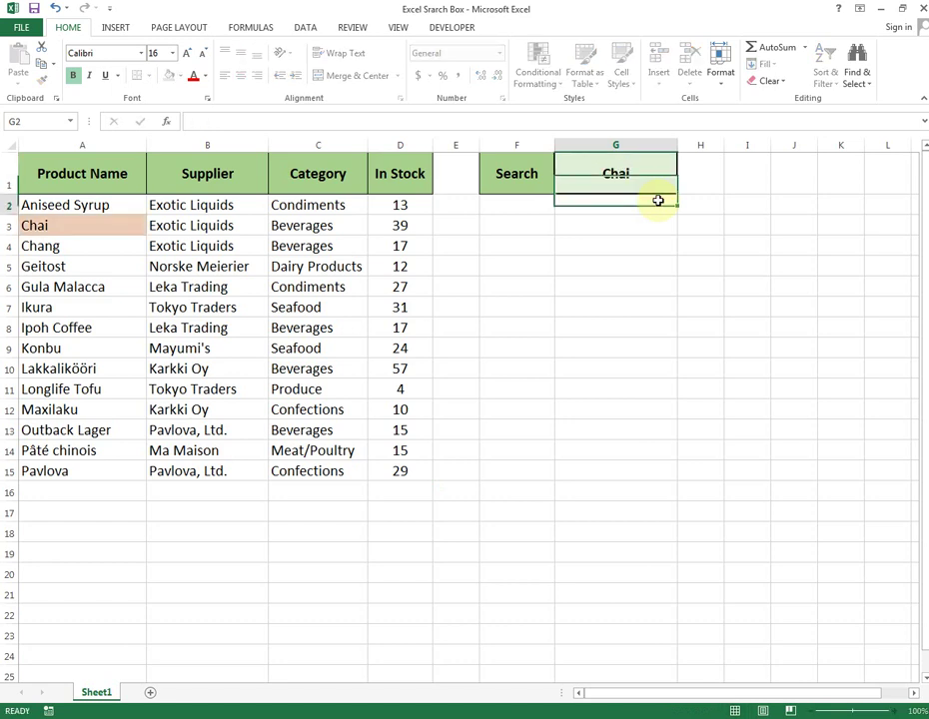
{"action": "left_click", "coordinate": [75, 224]}
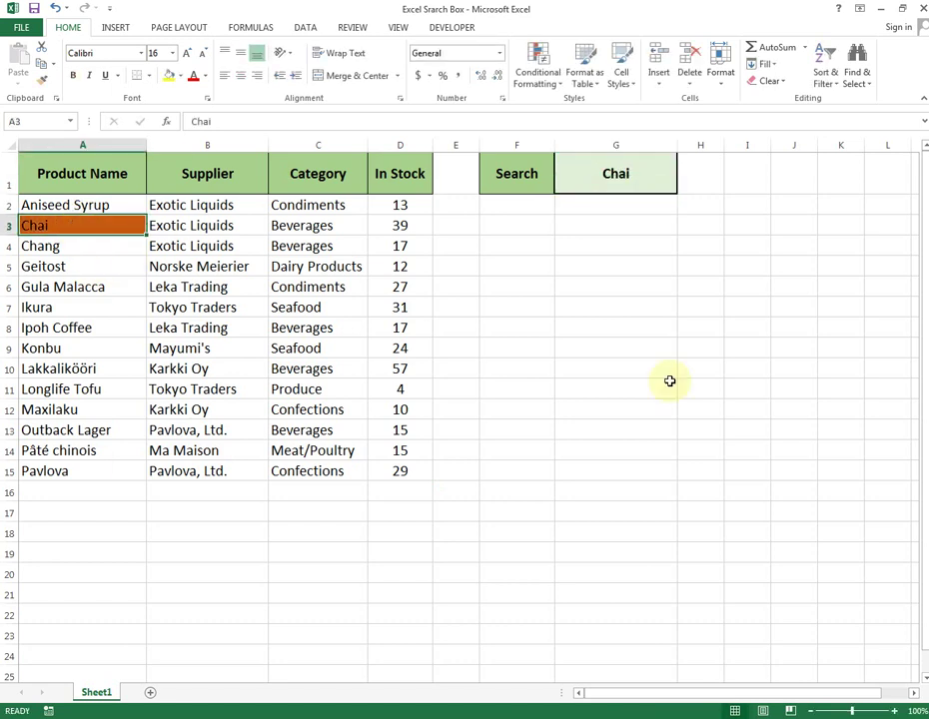
{"action": "left_click", "coordinate": [615, 173]}
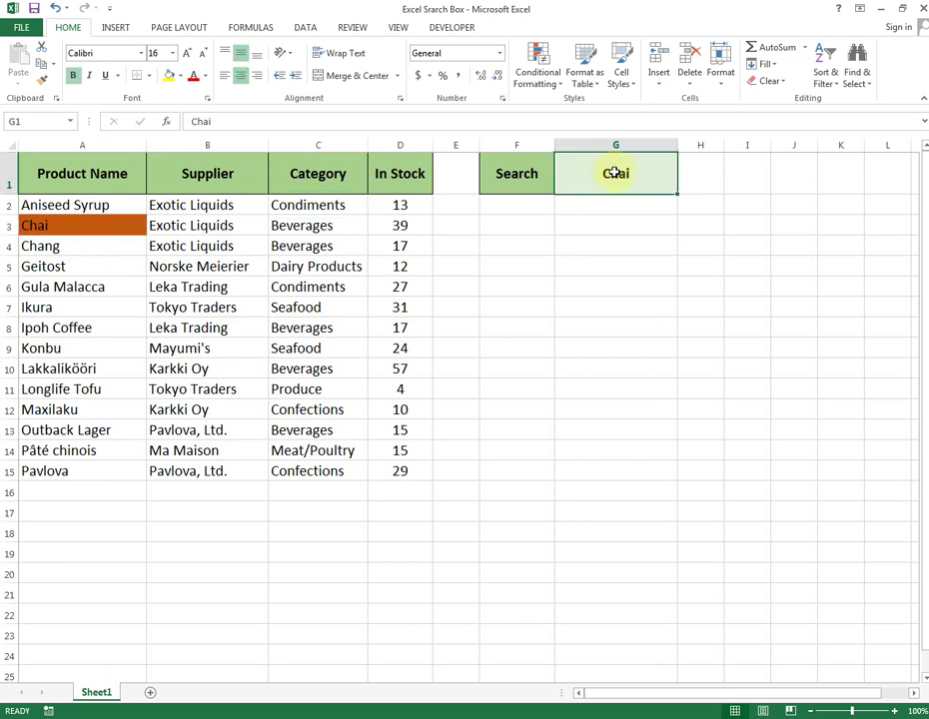
- Search for Seafood in G1 and check the two highlighted Seafood cells
{"action": "type", "text": "Sea"}
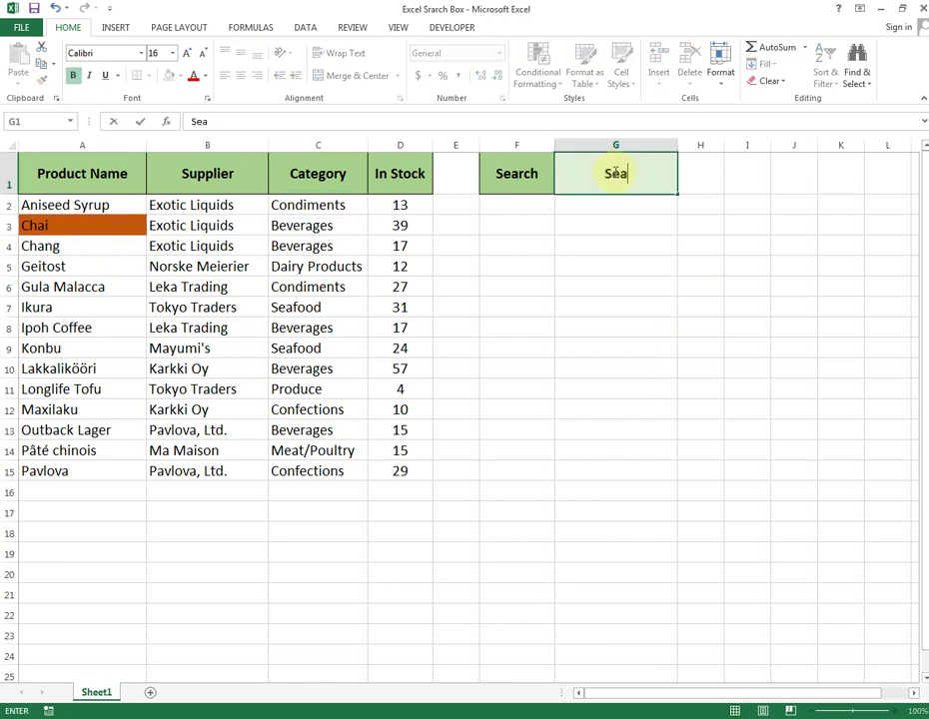
{"action": "type", "text": "food"}
{"action": "key", "text": "Return"}
{"action": "left_click", "coordinate": [613, 173]}
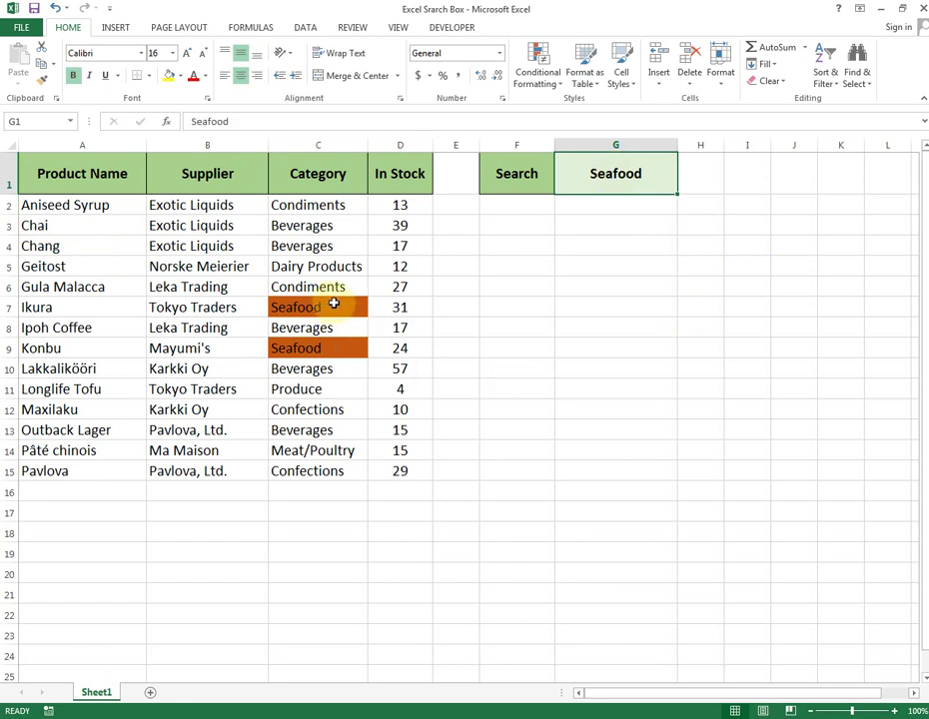
{"action": "left_click", "coordinate": [333, 303]}
{"action": "left_click", "coordinate": [331, 348]}
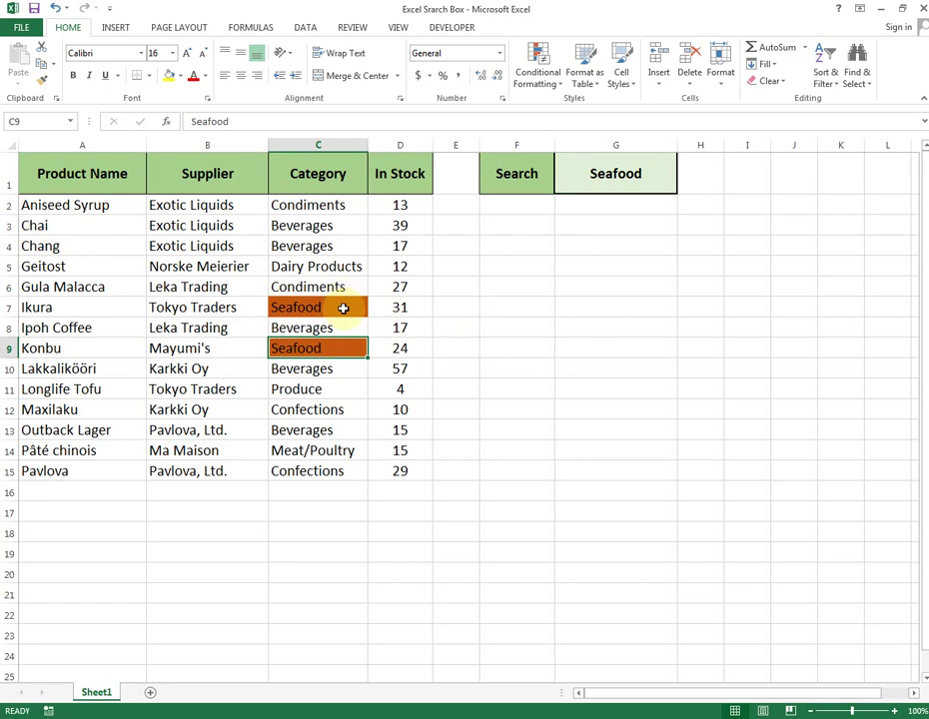
- Search for Beverages in G1 and check each highlighted Beverages cell
{"action": "left_click", "coordinate": [647, 185]}
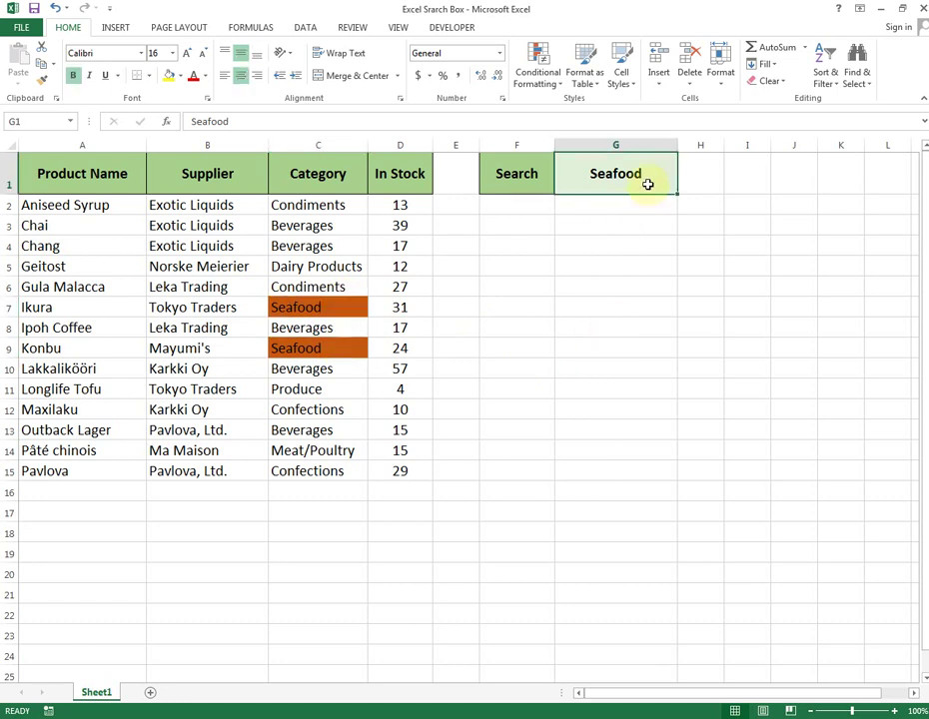
{"action": "type", "text": "B"}
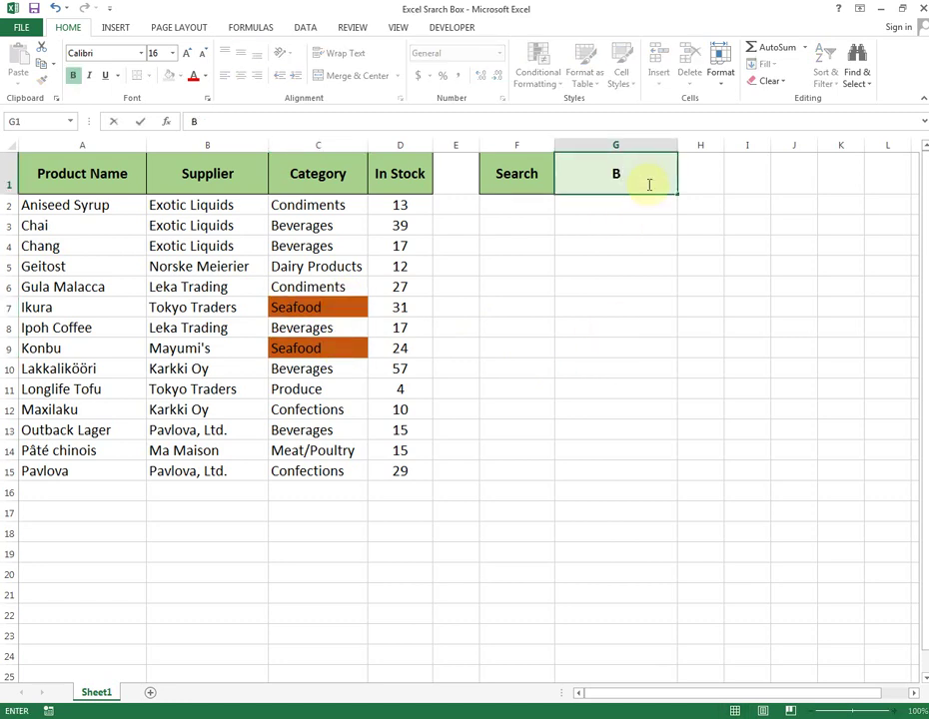
{"action": "type", "text": "everages"}
{"action": "key", "text": "Return"}
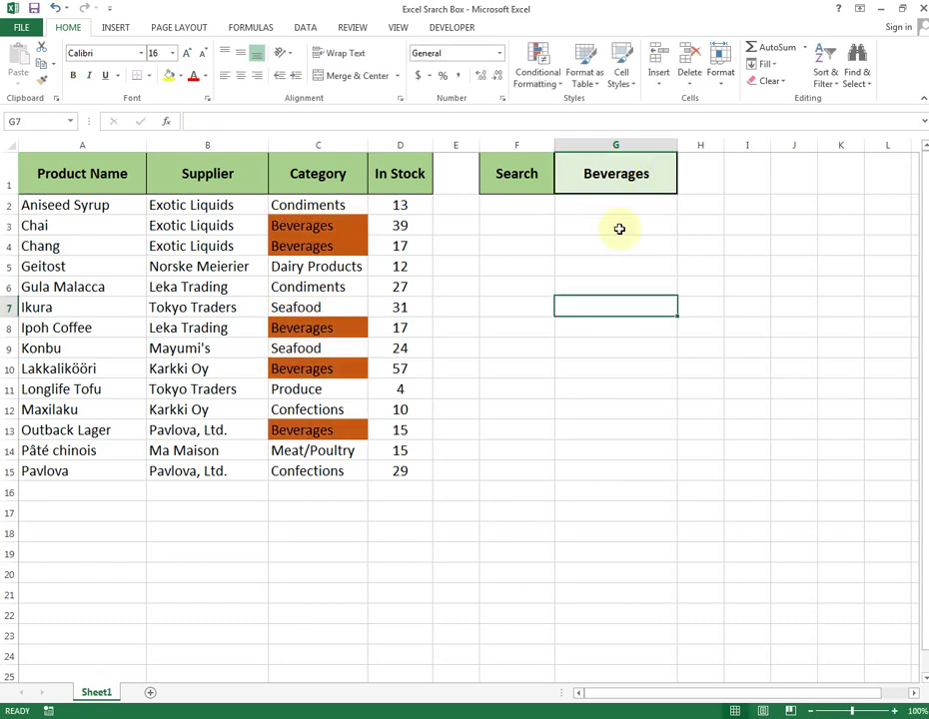
{"action": "left_click", "coordinate": [618, 178]}
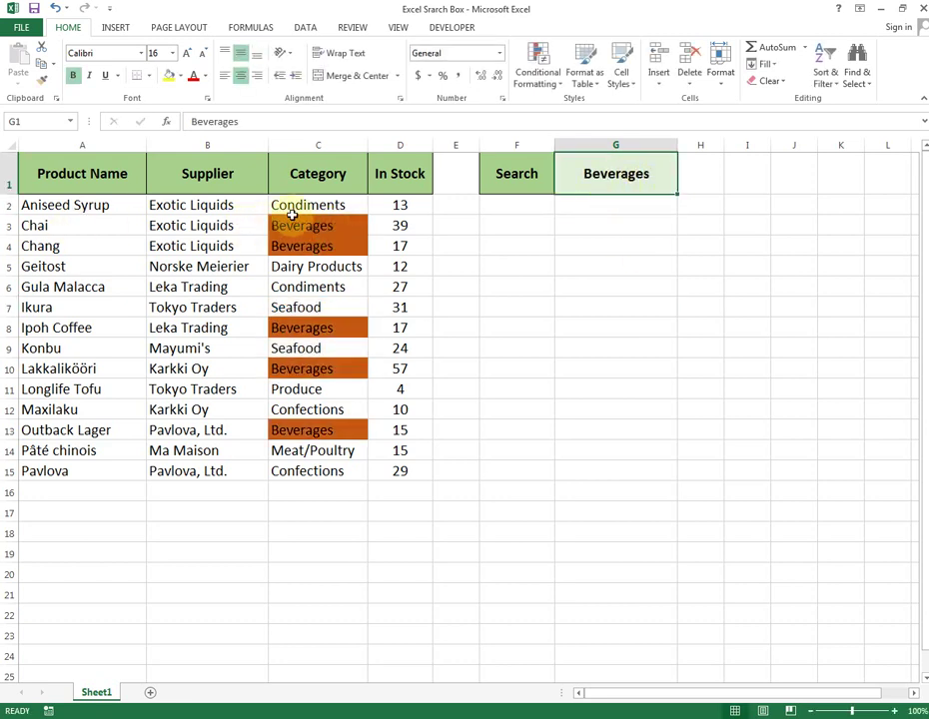
{"action": "left_click", "coordinate": [329, 228]}
{"action": "left_click", "coordinate": [317, 246]}
{"action": "left_click", "coordinate": [321, 329]}
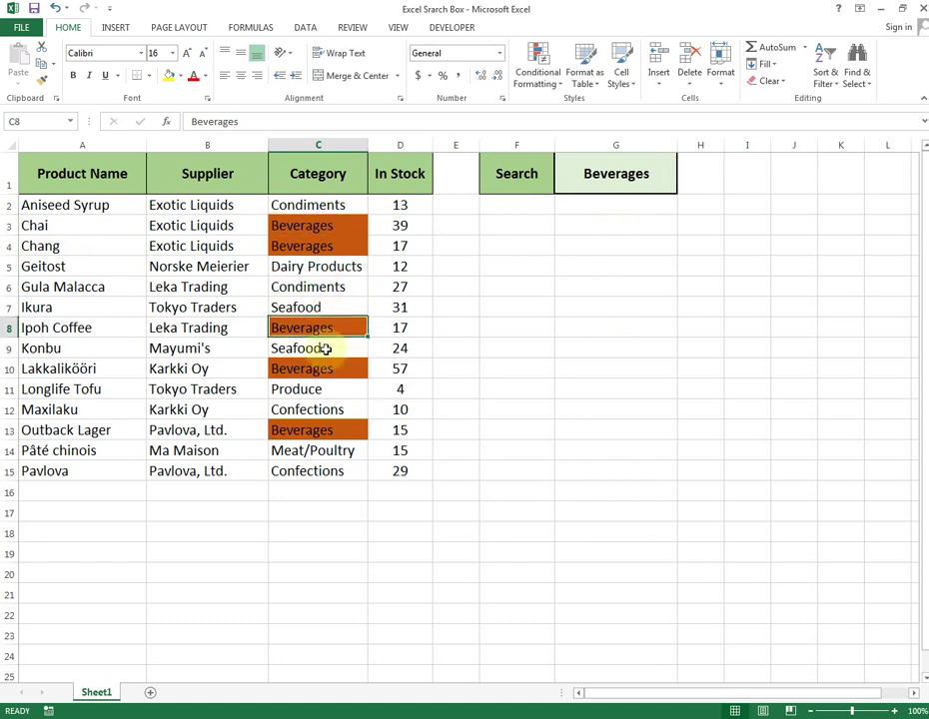
{"action": "left_click", "coordinate": [327, 369]}
{"action": "left_click", "coordinate": [335, 431]}
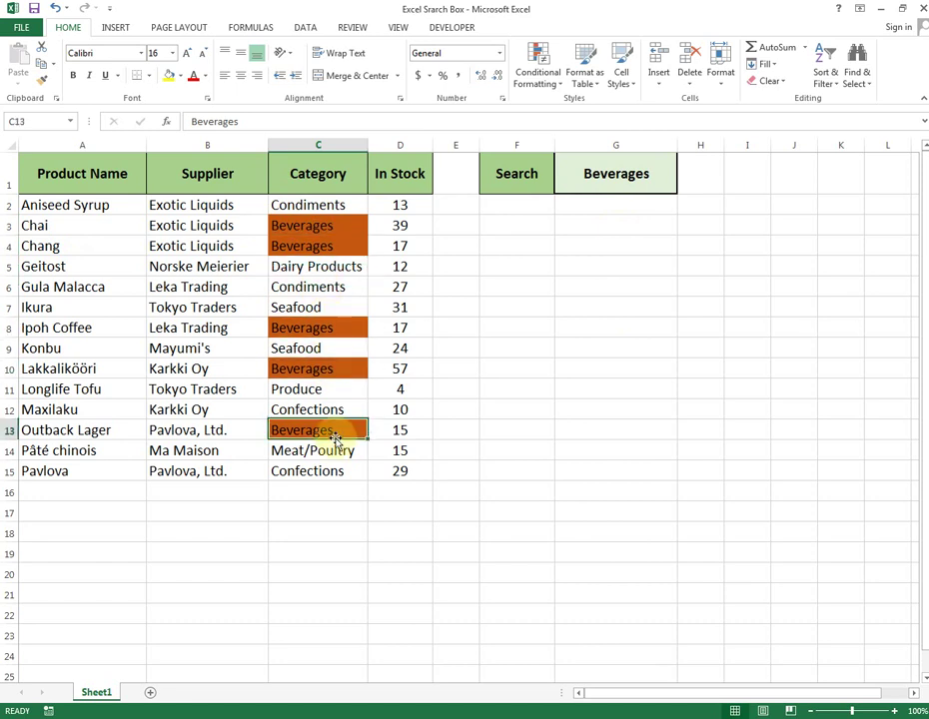
- Clear the Beverages search term from the Search cell G1
{"action": "left_click", "coordinate": [618, 171]}
{"action": "mouse_move", "coordinate": [315, 217]}
{"action": "left_mouse_down"}
{"action": "mouse_move", "coordinate": [318, 240]}
{"action": "mouse_move", "coordinate": [327, 240]}
{"action": "left_mouse_up"}
{"action": "left_click", "coordinate": [633, 176]}
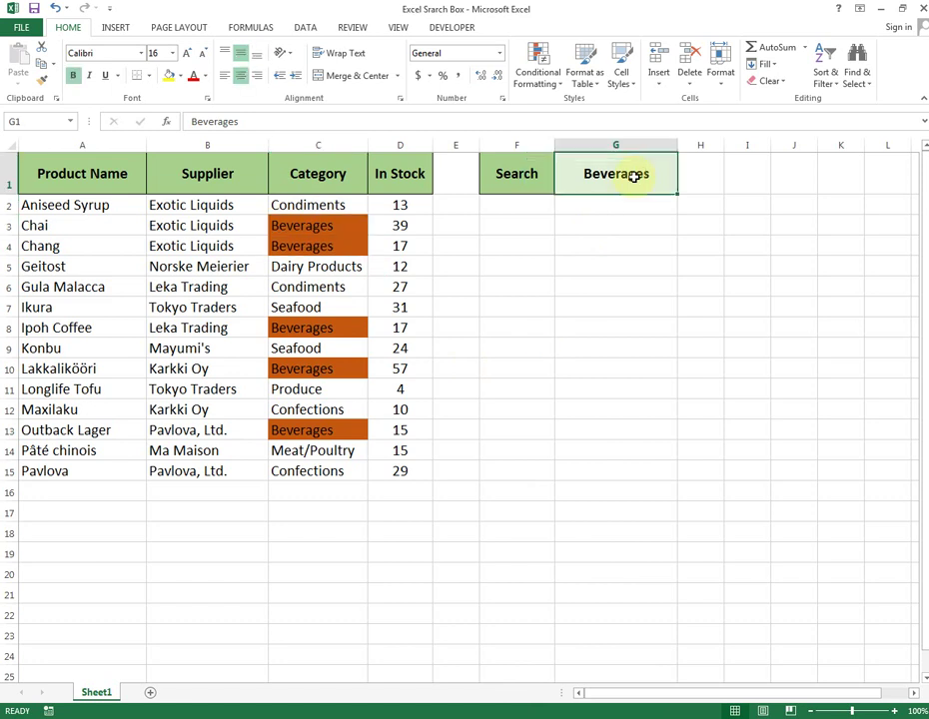
{"action": "key", "text": "Delete"}
{"action": "left_click", "coordinate": [324, 526]}
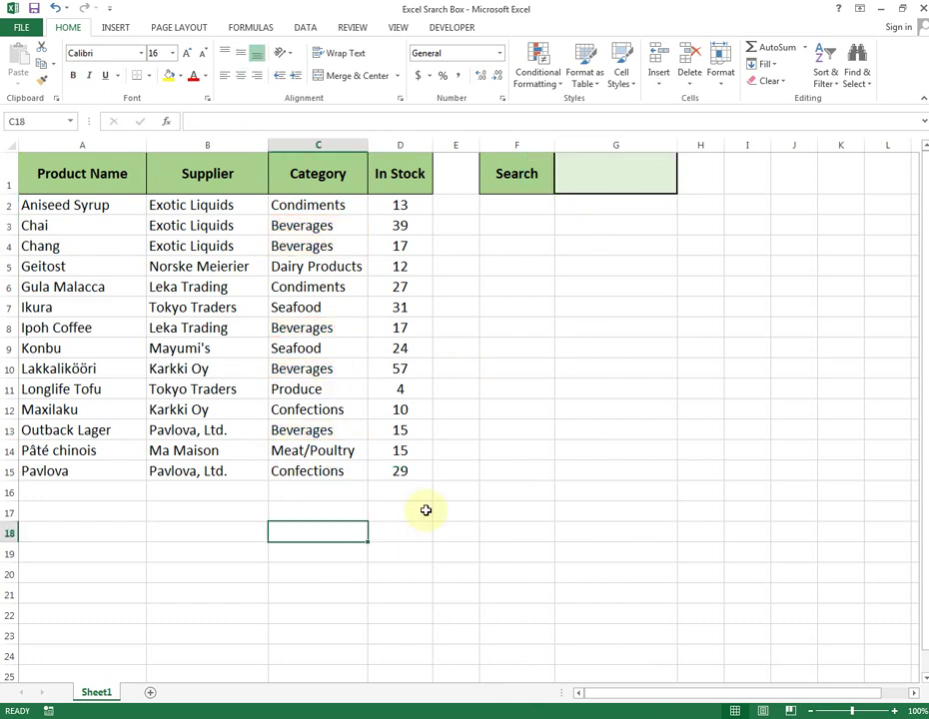
- Use Find (Ctrl+F) to step through the Beverages matches, then return to G1
{"action": "key", "text": "ctrl+f"}
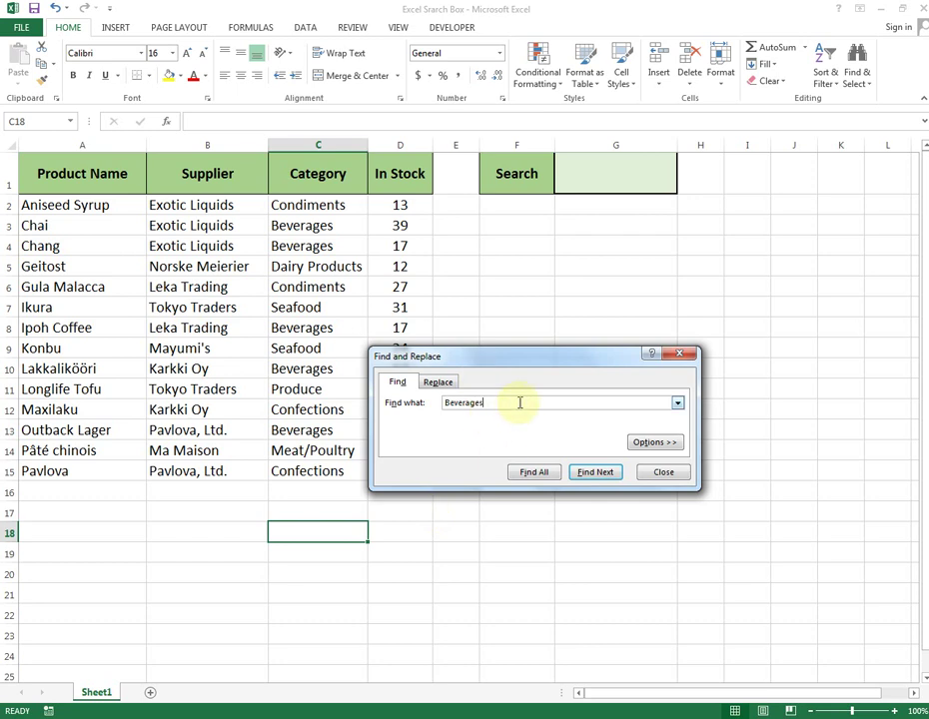
{"action": "key", "text": "Return"}
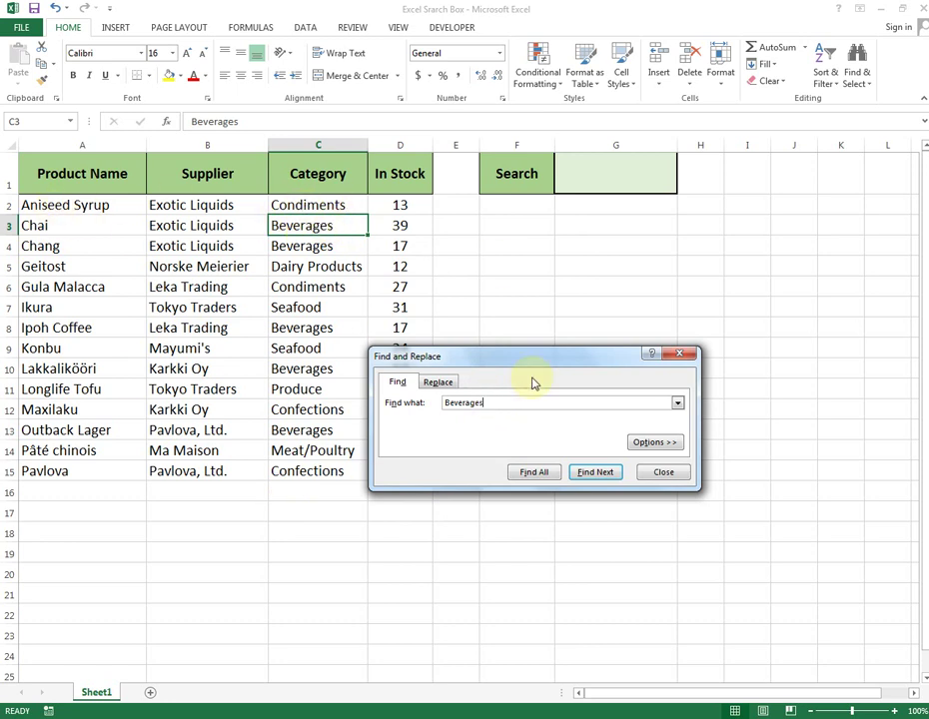
{"action": "key", "text": "Return"}
{"action": "key", "text": "Return"}
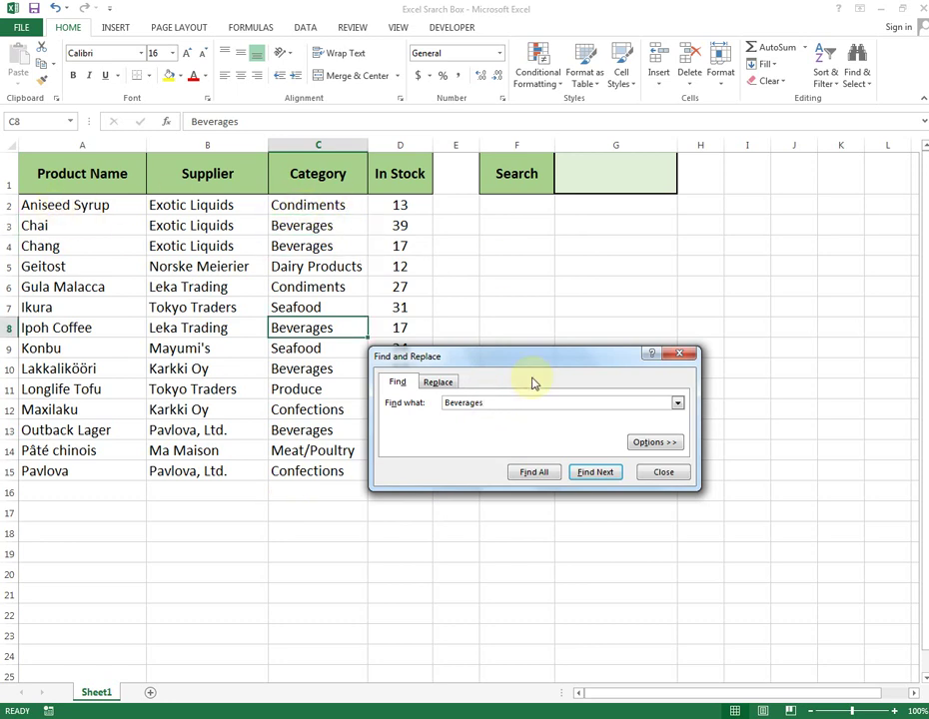
{"action": "left_click", "coordinate": [663, 472]}
{"action": "left_click", "coordinate": [631, 173]}
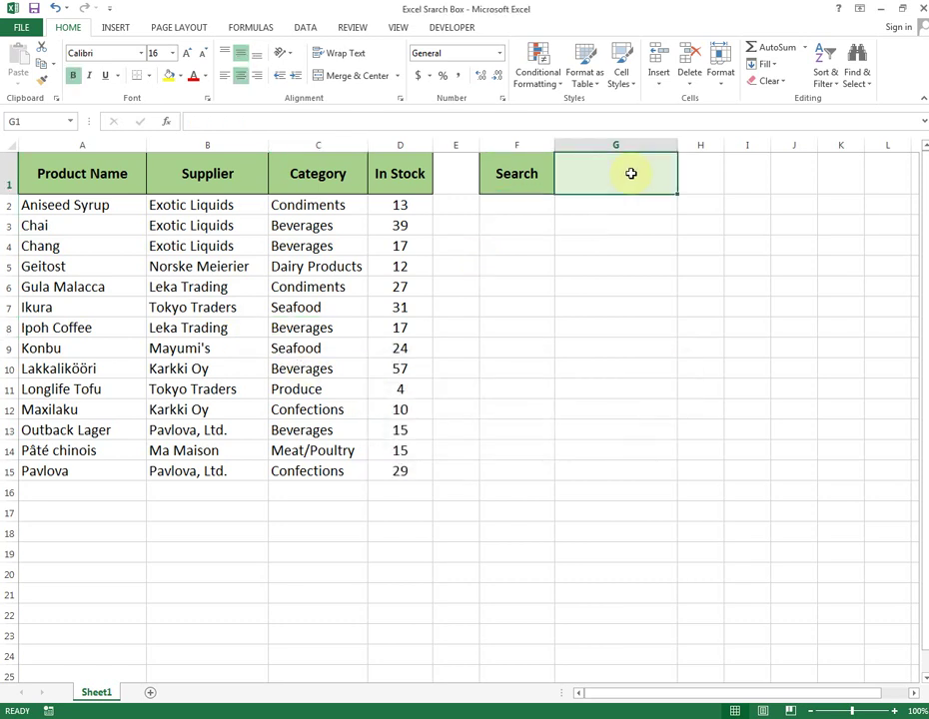
{"action": "type", "text": "Be"}
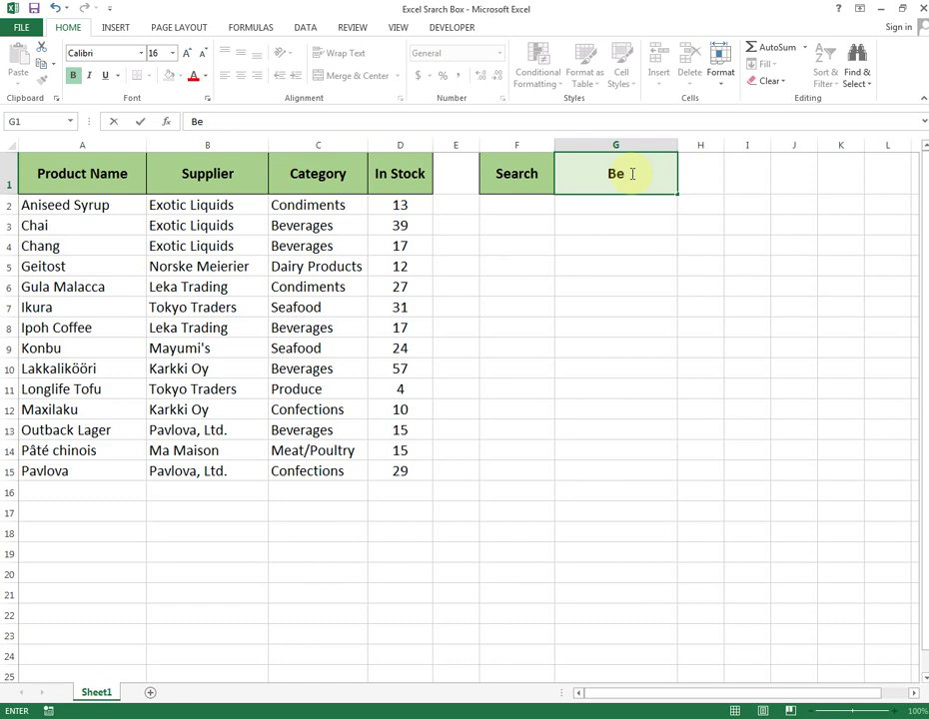
{"action": "type", "text": "verages"}
{"action": "key", "text": "Return"}
{"action": "left_click", "coordinate": [632, 174]}
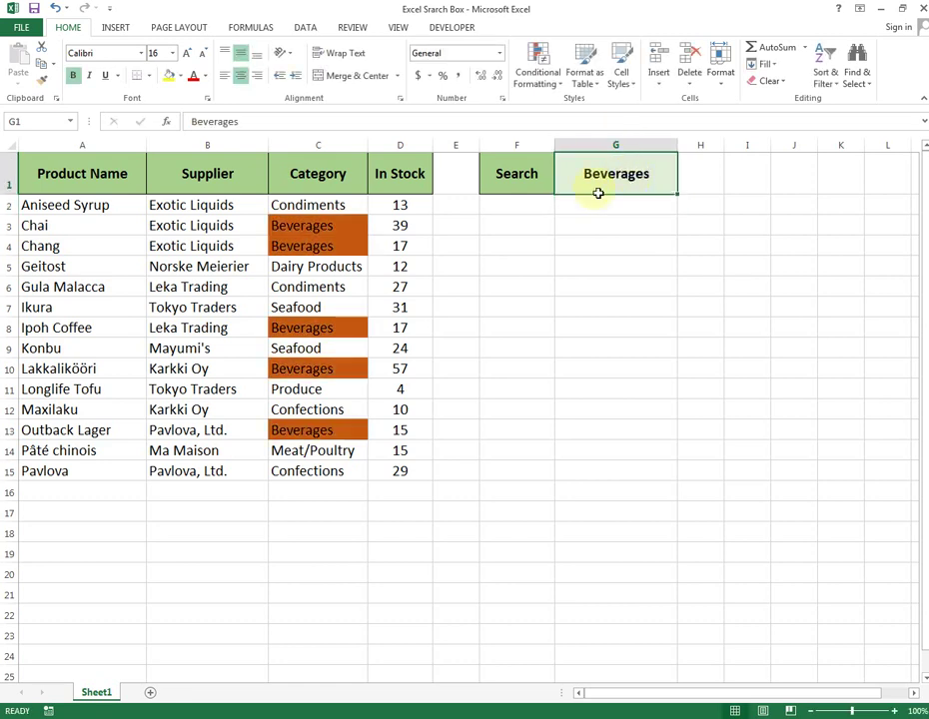
{"action": "left_click_drag", "start_coordinate": [315, 224], "coordinate": [317, 245]}
{"action": "left_click", "coordinate": [323, 327]}
{"action": "left_click", "coordinate": [329, 369]}
{"action": "left_click", "coordinate": [335, 430]}
{"action": "left_click", "coordinate": [599, 370]}
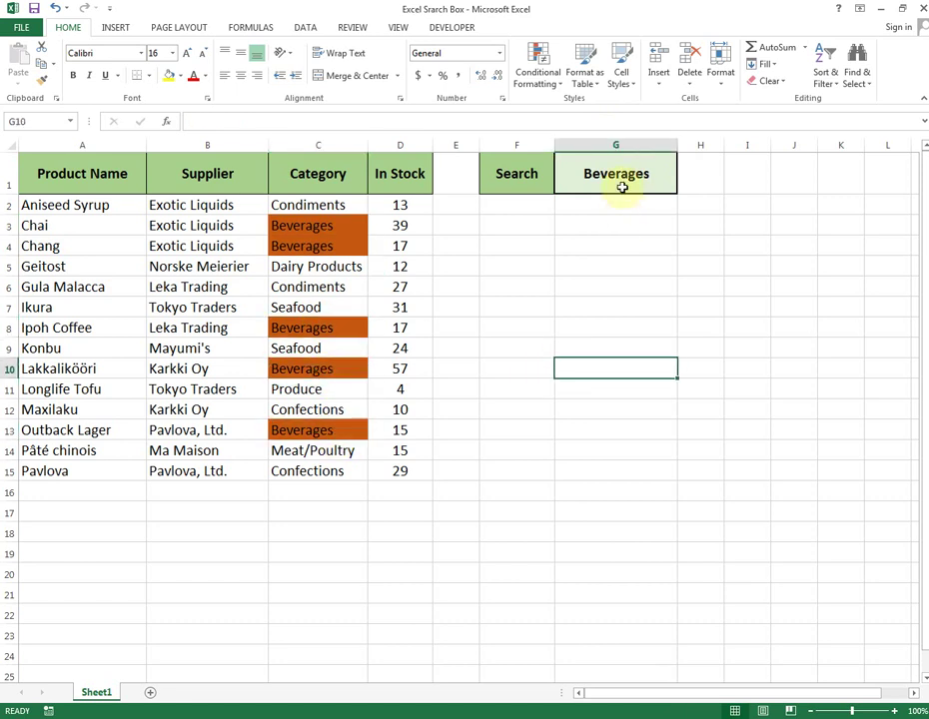
{"action": "left_click", "coordinate": [624, 176]}
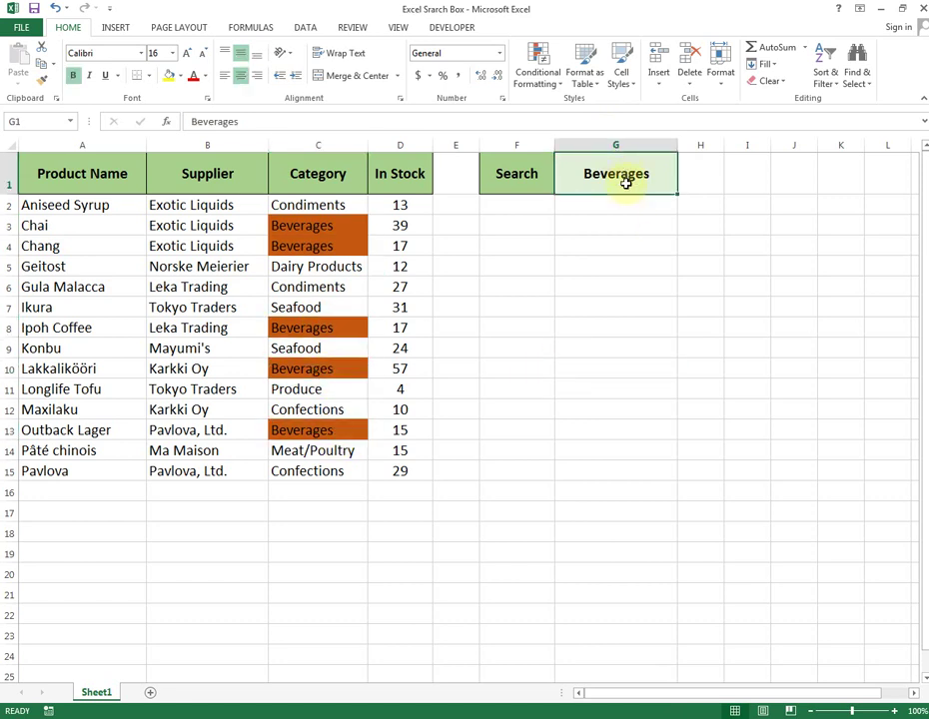
{"action": "key", "text": "Delete"}
{"action": "left_click", "coordinate": [318, 286]}
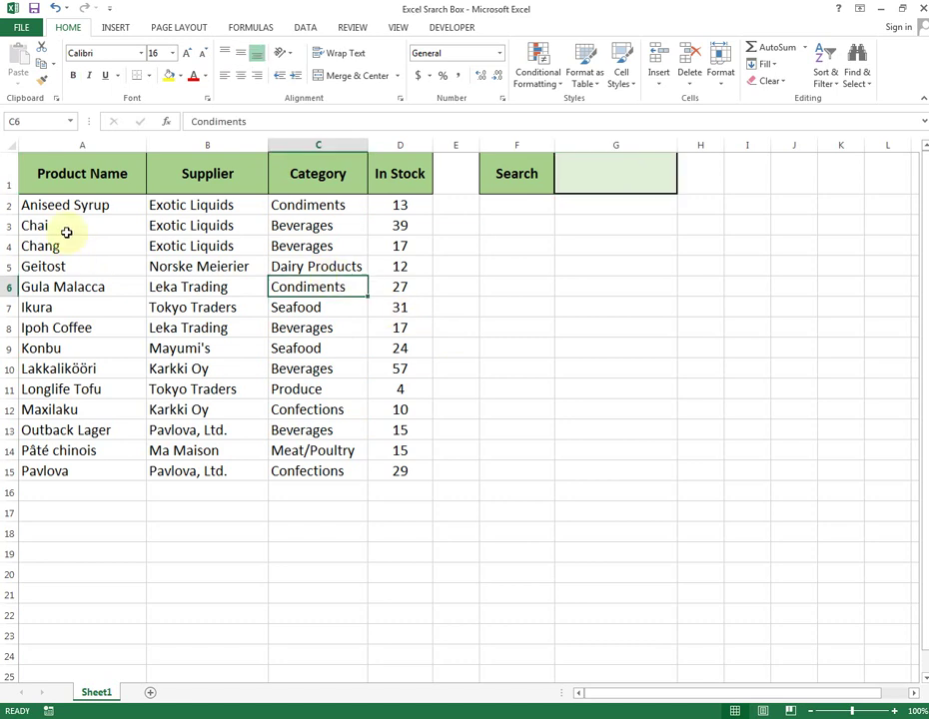
- Select A2:D15 and remove its rules with Clear Rules from Selected Cells
{"action": "mouse_move", "coordinate": [48, 204]}
{"action": "left_mouse_down"}
{"action": "mouse_move", "coordinate": [343, 414]}
{"action": "mouse_move", "coordinate": [391, 467]}
{"action": "left_mouse_up"}
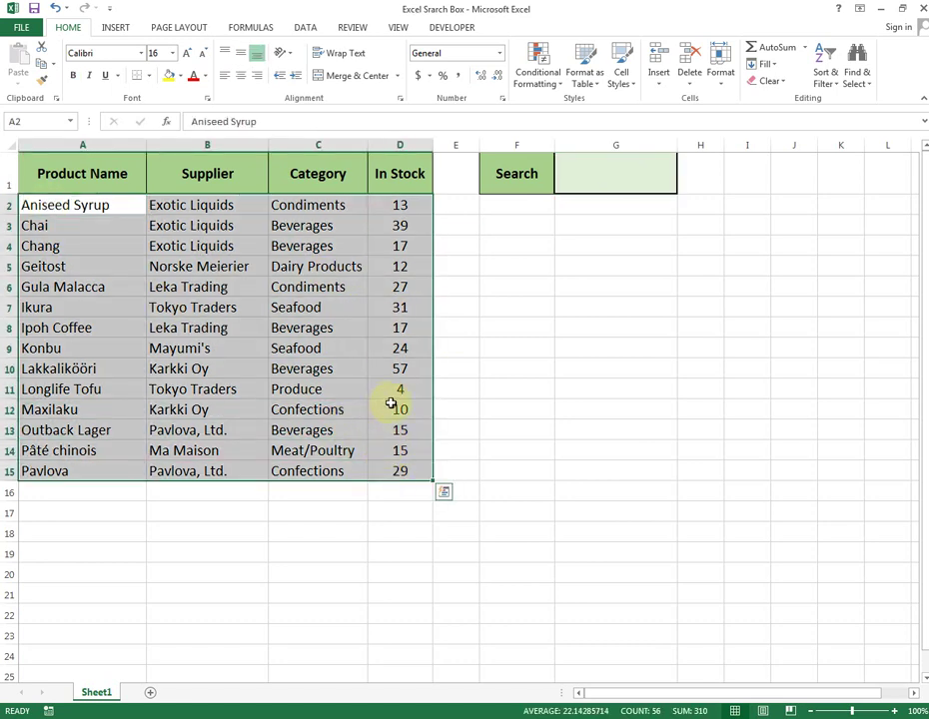
{"action": "left_click", "coordinate": [156, 307]}
{"action": "left_click_drag", "start_coordinate": [60, 204], "coordinate": [403, 471]}
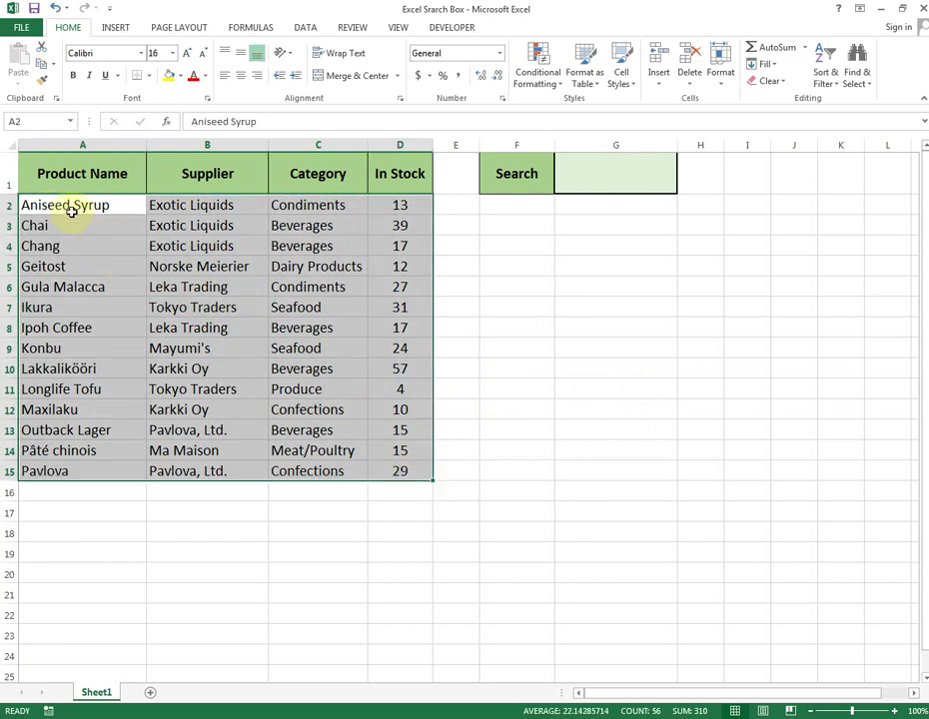
{"action": "left_click_drag", "start_coordinate": [60, 205], "coordinate": [400, 474]}
{"action": "left_click", "coordinate": [536, 78]}
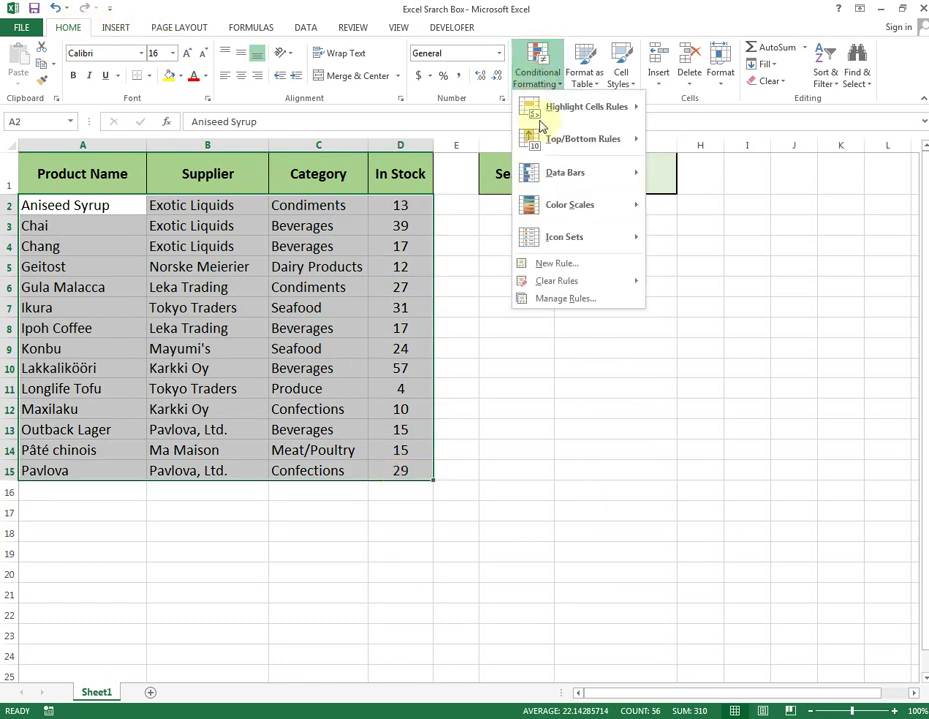
{"action": "mouse_move", "coordinate": [557, 281]}
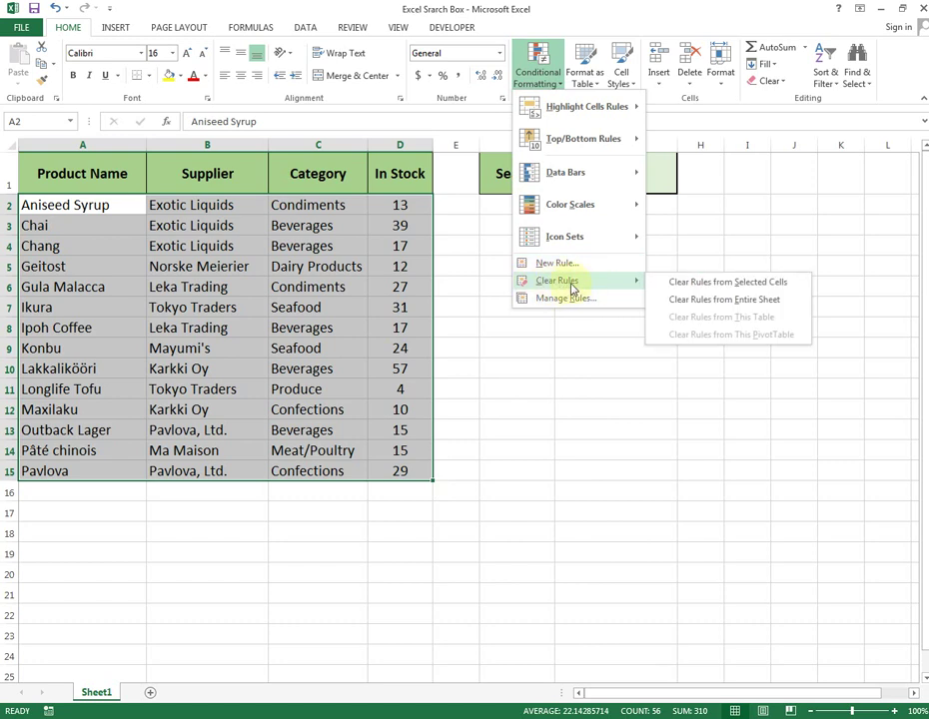
{"action": "left_click", "coordinate": [749, 284]}
{"action": "left_click", "coordinate": [183, 285]}
{"action": "mouse_move", "coordinate": [68, 204]}
{"action": "left_mouse_down"}
{"action": "mouse_move", "coordinate": [336, 430]}
{"action": "mouse_move", "coordinate": [396, 460]}
{"action": "left_mouse_up"}
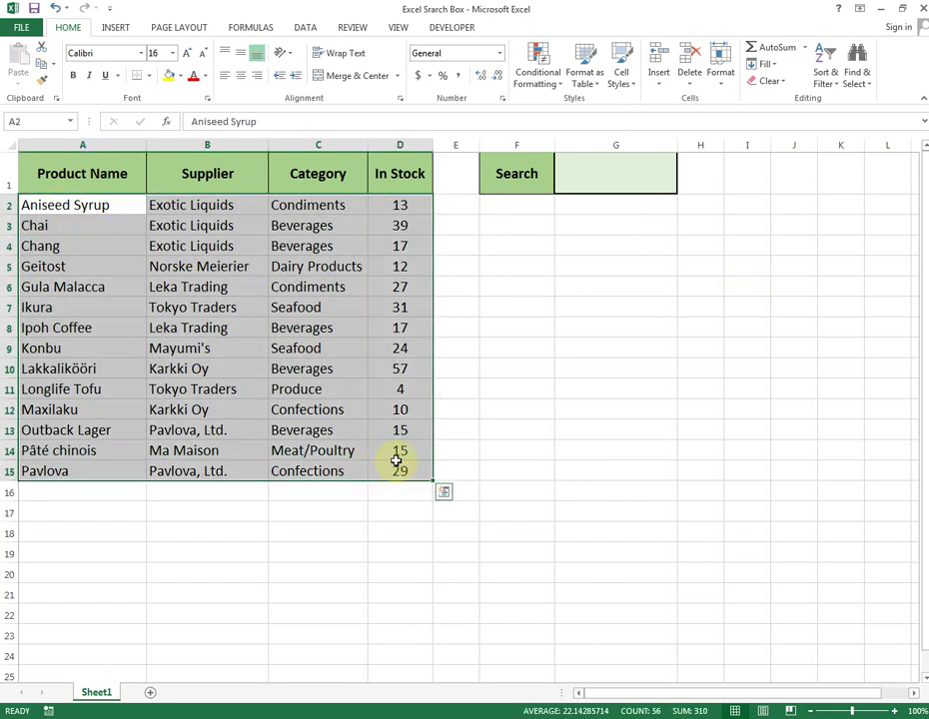
{"action": "left_click", "coordinate": [170, 307]}
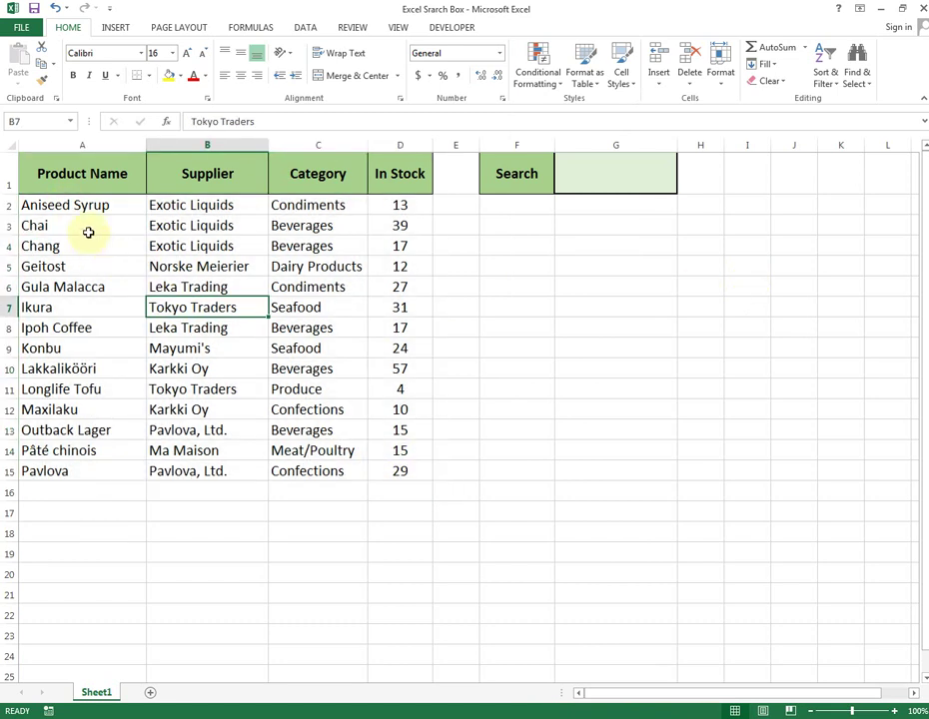
{"action": "left_click_drag", "start_coordinate": [69, 206], "coordinate": [400, 471]}
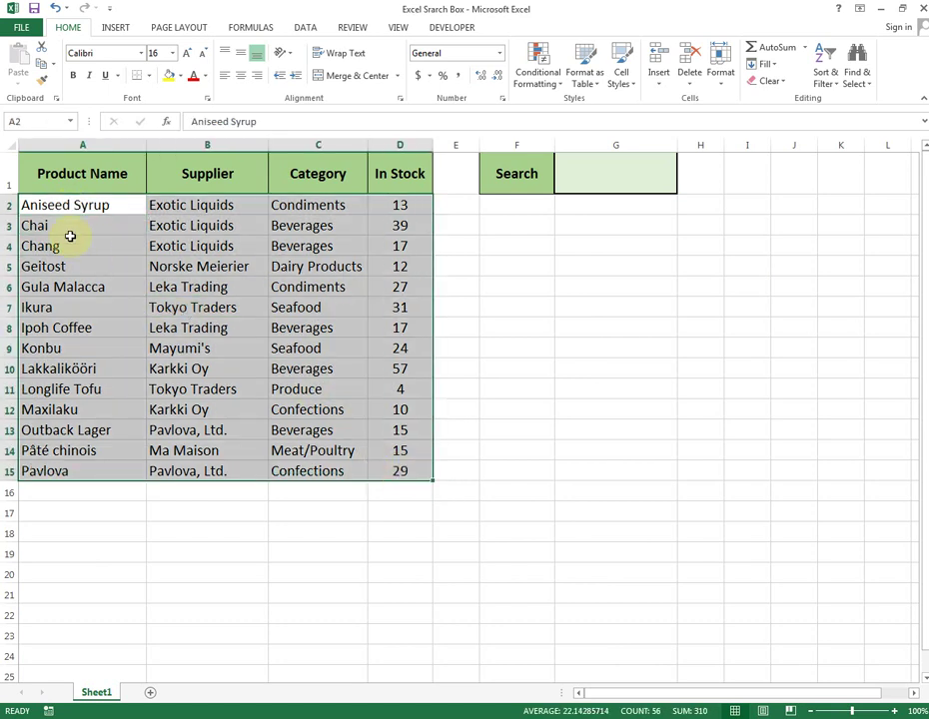
{"action": "left_click", "coordinate": [631, 170]}
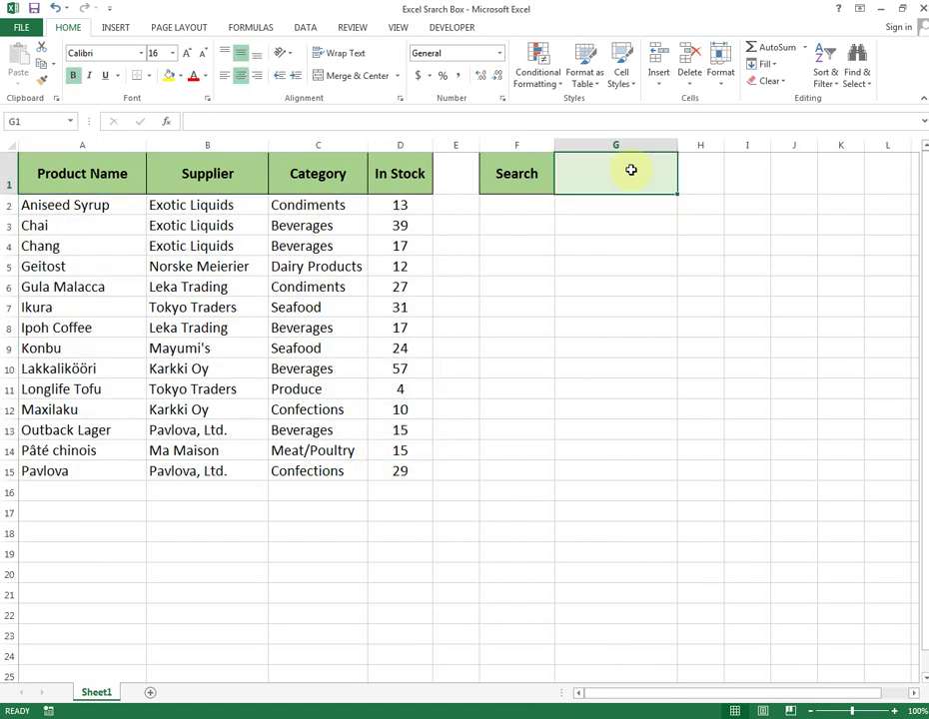
{"action": "type", "text": "Chai"}
{"action": "key", "text": "Return"}
{"action": "left_click", "coordinate": [632, 172]}
{"action": "type", "text": "S"}
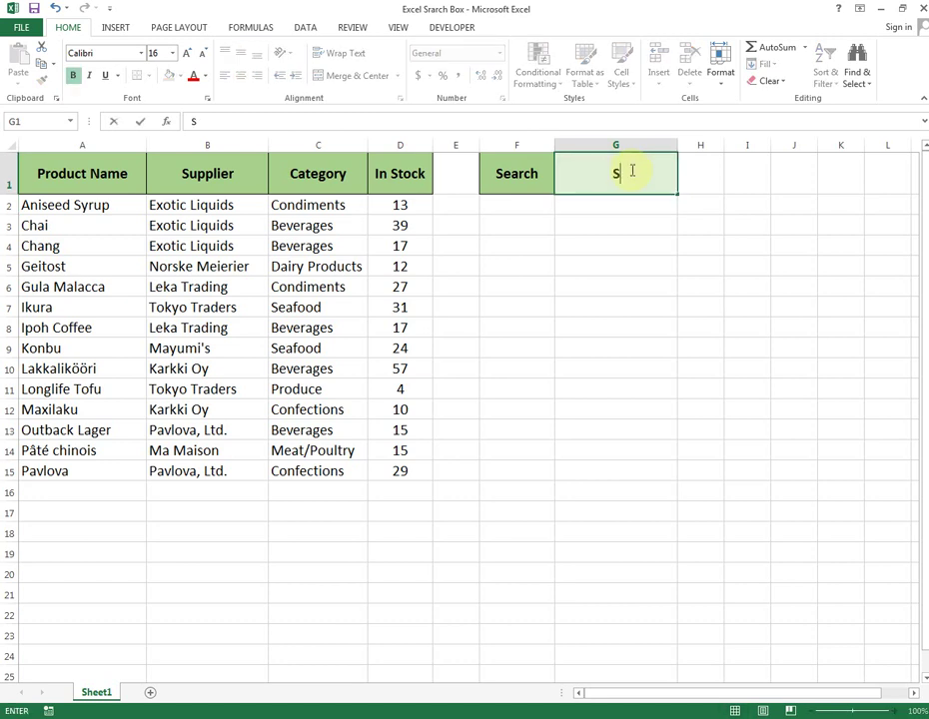
{"action": "type", "text": "eafood"}
{"action": "key", "text": "Return"}
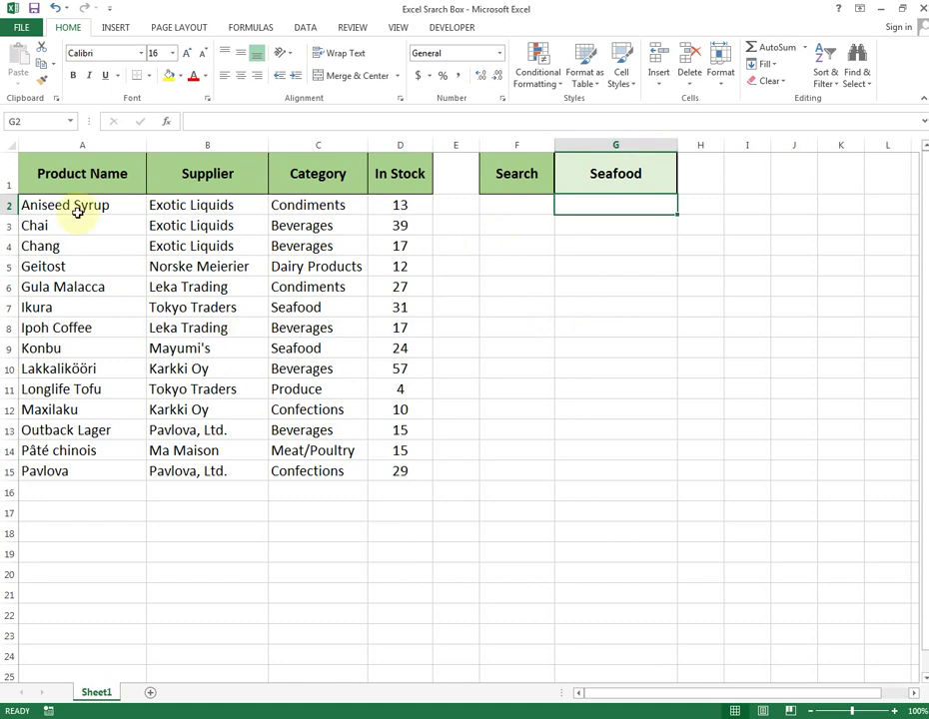
{"action": "left_click_drag", "start_coordinate": [75, 205], "coordinate": [417, 486]}
{"action": "left_click", "coordinate": [610, 347]}
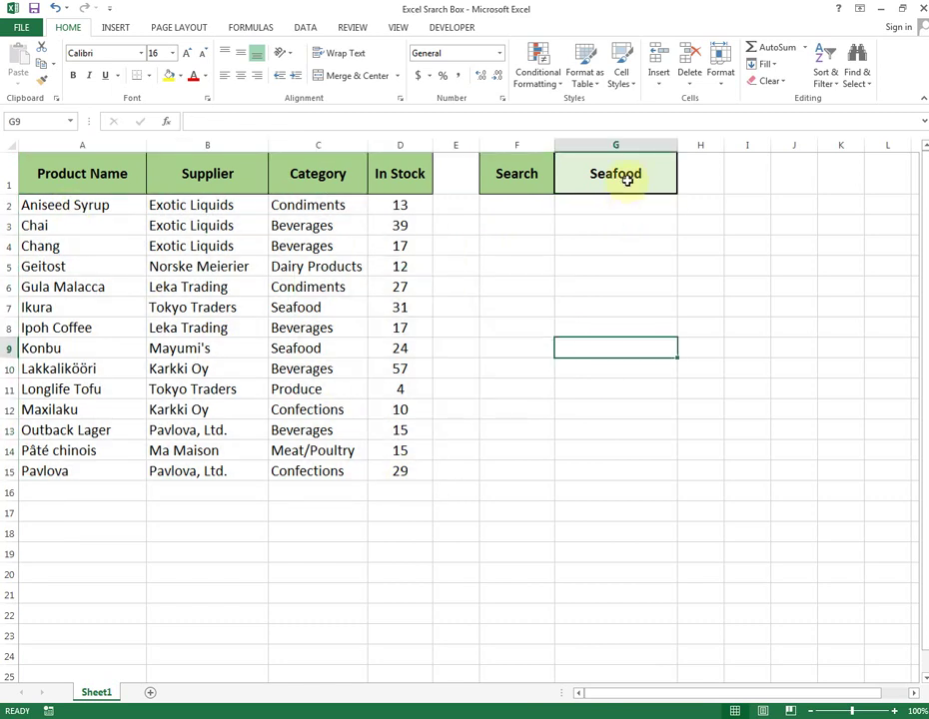
{"action": "left_click", "coordinate": [626, 179]}
{"action": "key", "text": "Delete"}
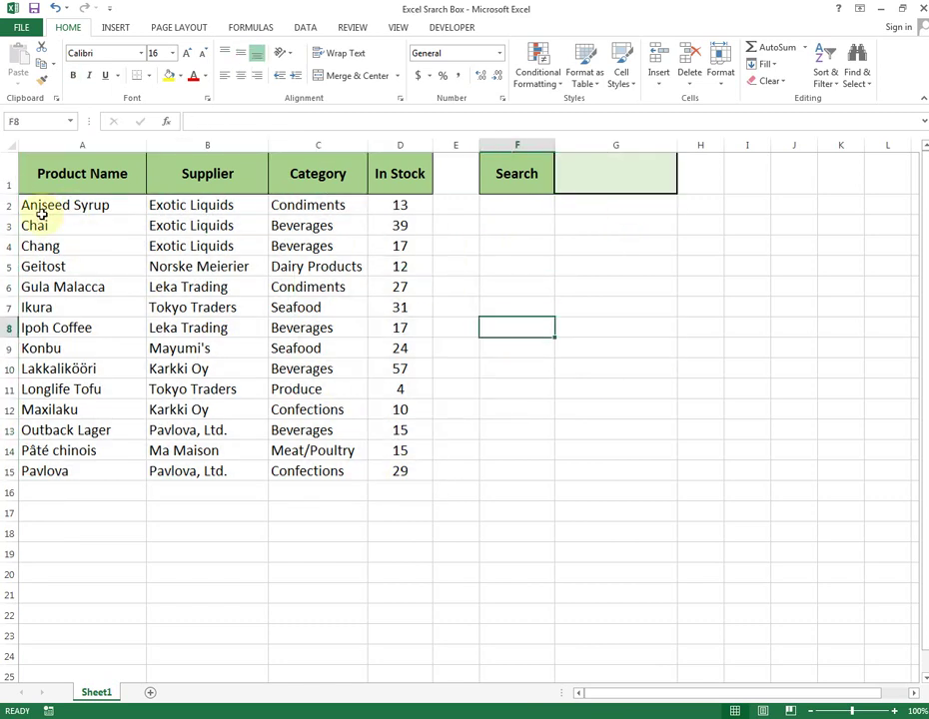
{"action": "left_click_drag", "start_coordinate": [29, 205], "coordinate": [391, 473]}
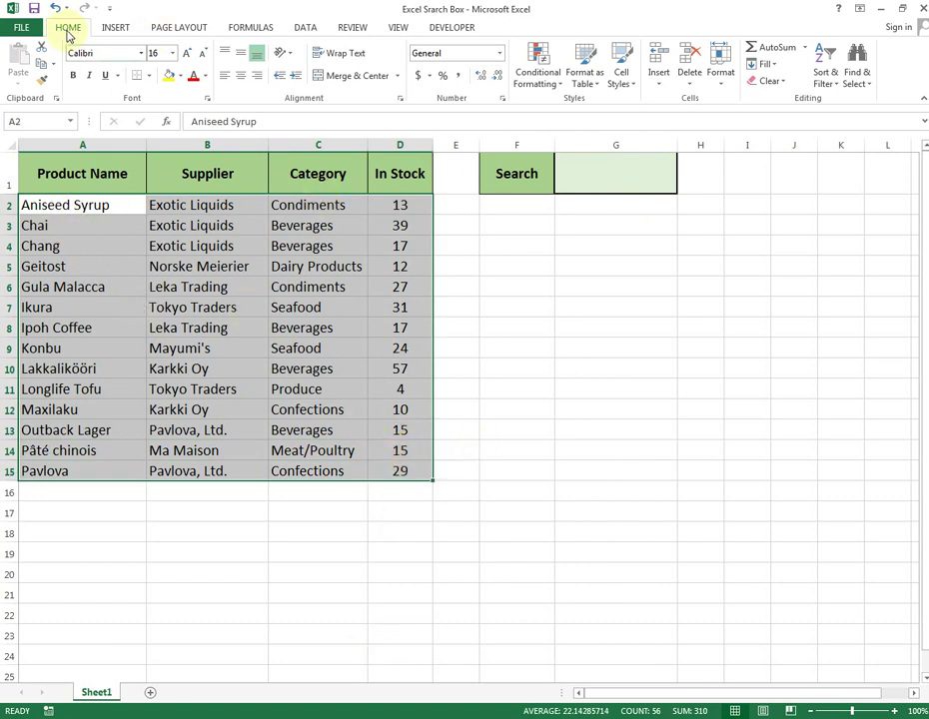
- Start a New Rule from Conditional Formatting and move its dialog down and right
{"action": "left_click", "coordinate": [537, 79]}
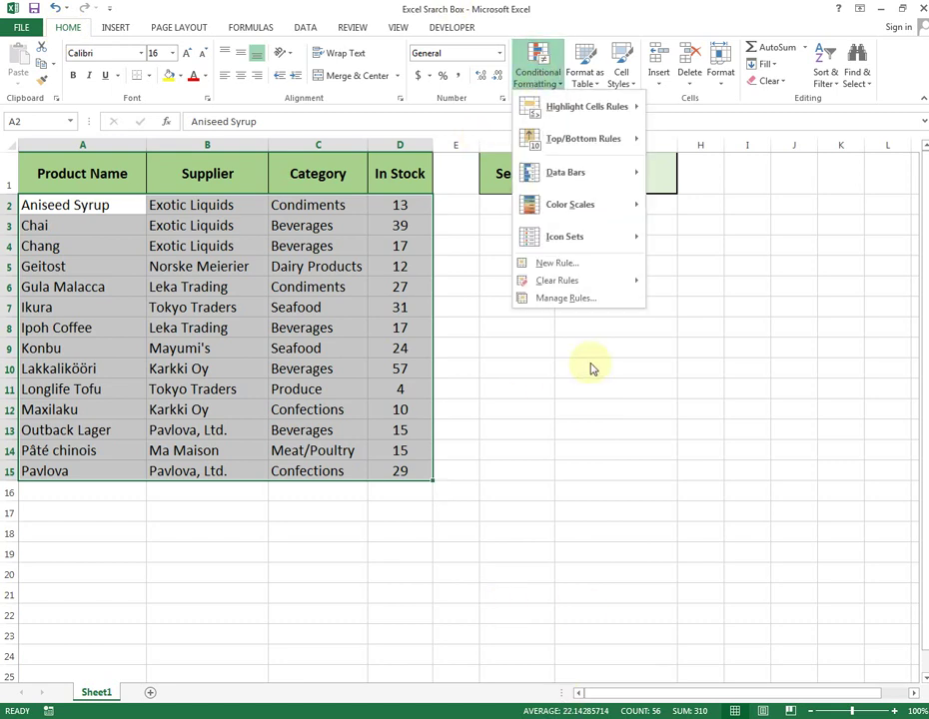
{"action": "left_click", "coordinate": [568, 264]}
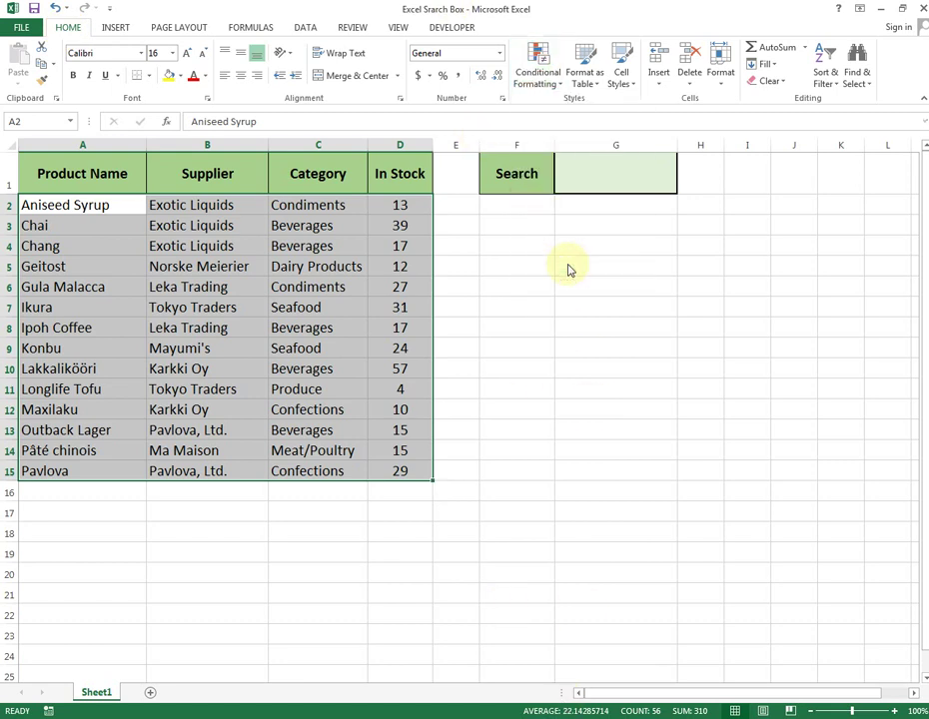
{"action": "mouse_move", "coordinate": [545, 266]}
{"action": "left_mouse_down"}
{"action": "mouse_move", "coordinate": [586, 321]}
{"action": "mouse_move", "coordinate": [629, 331]}
{"action": "left_mouse_up"}
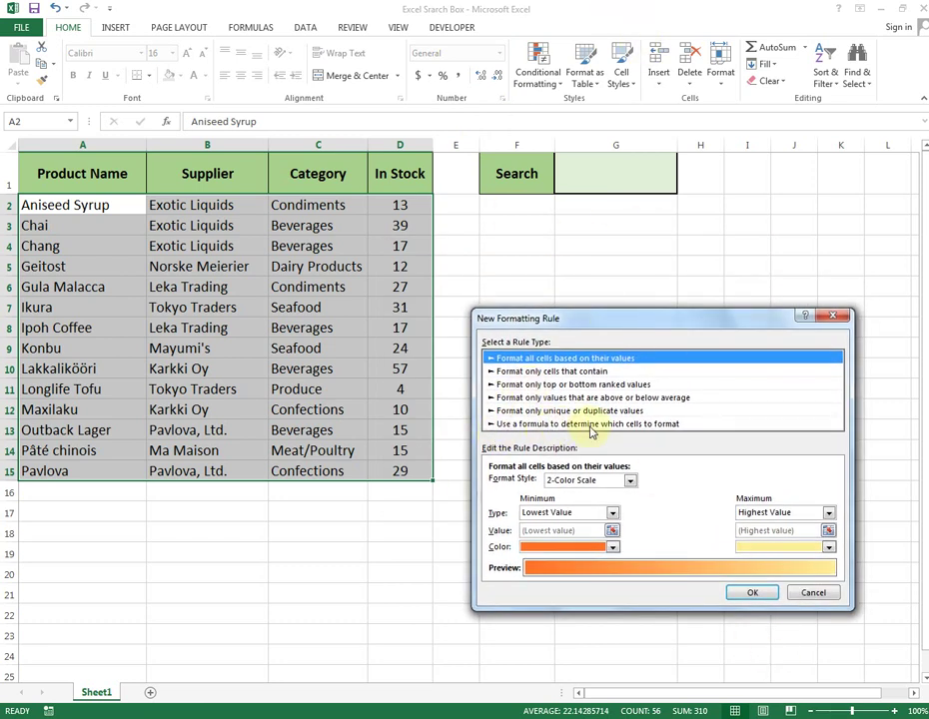
- Choose a formula-based rule type and enter the formula =$G$1=A2
{"action": "left_click", "coordinate": [590, 425]}
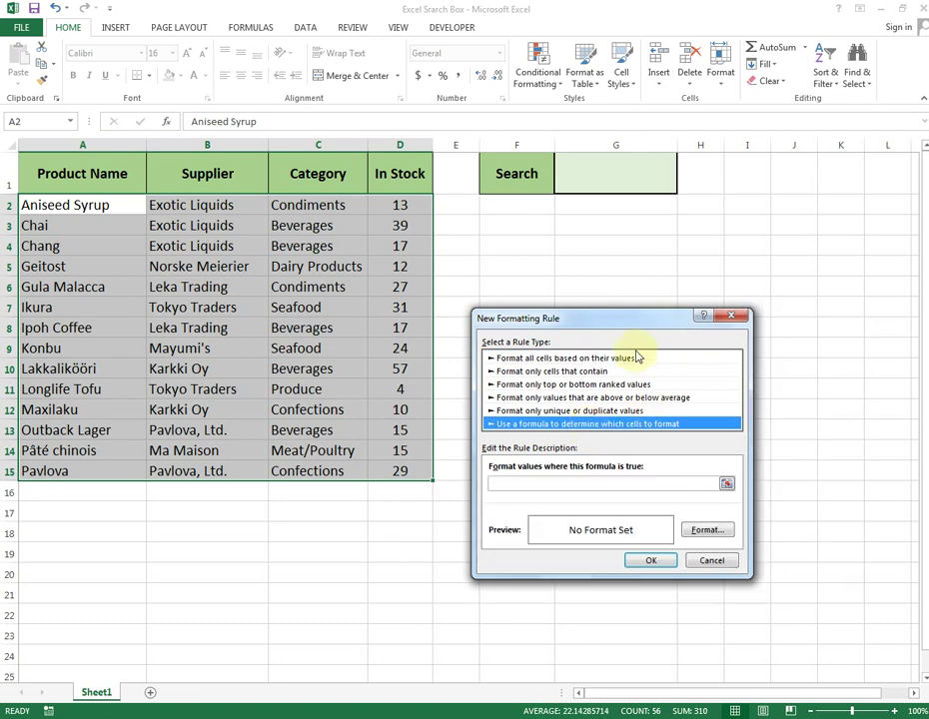
{"action": "left_click_drag", "start_coordinate": [630, 325], "coordinate": [626, 276]}
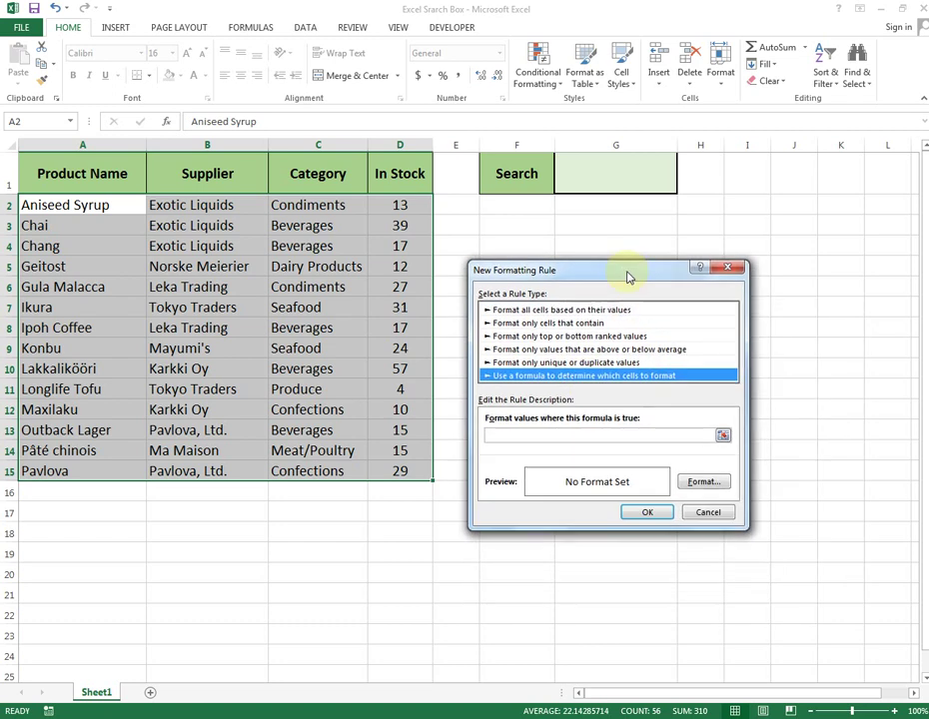
{"action": "left_click", "coordinate": [549, 432]}
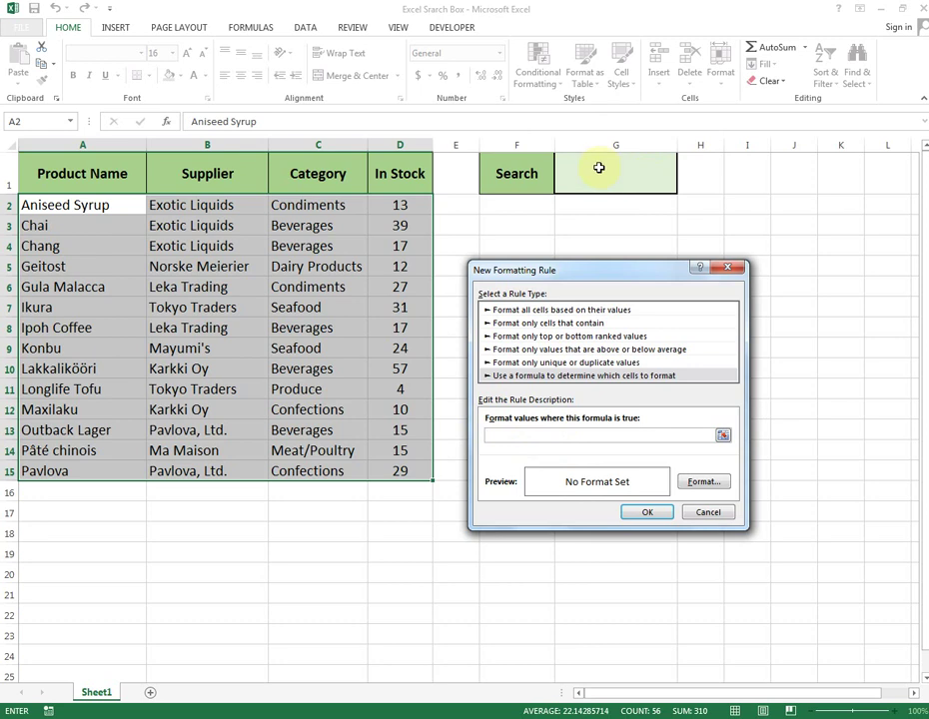
{"action": "left_click", "coordinate": [600, 167]}
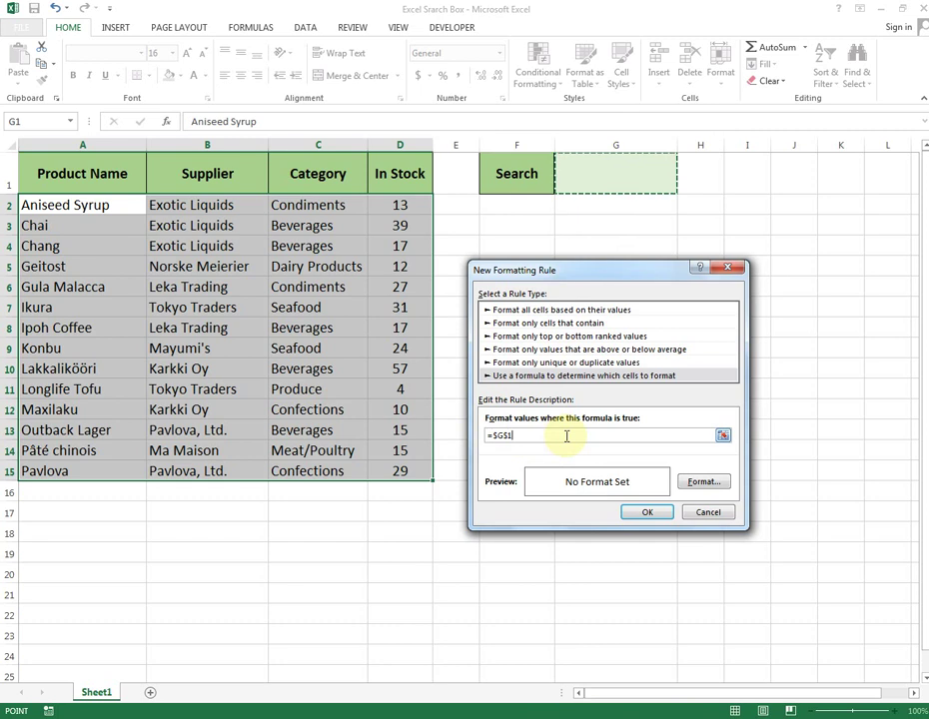
{"action": "type", "text": "="}
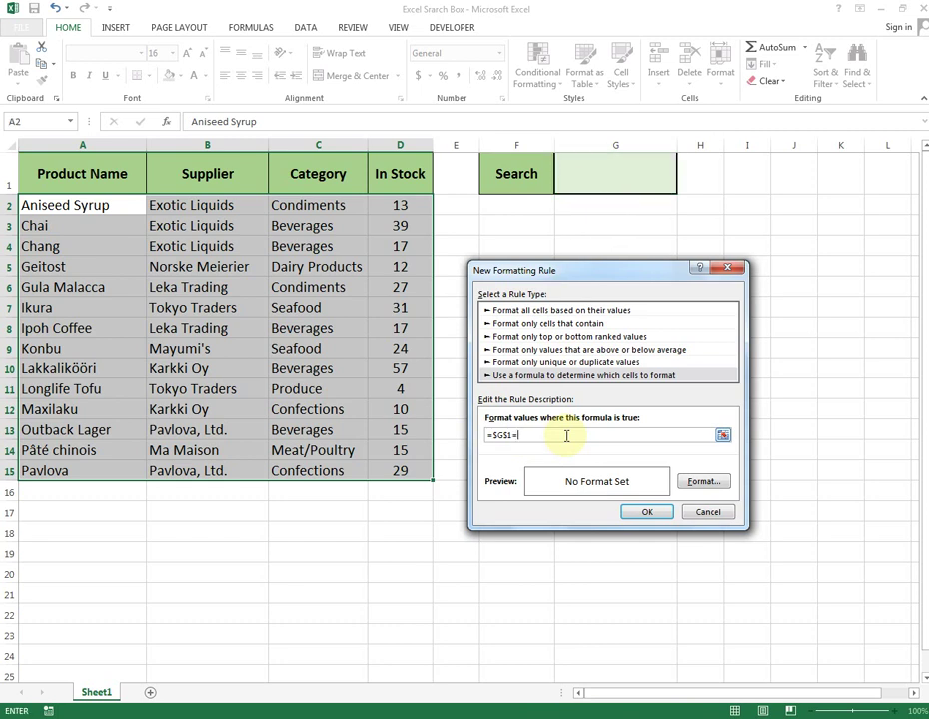
{"action": "left_click", "coordinate": [53, 205]}
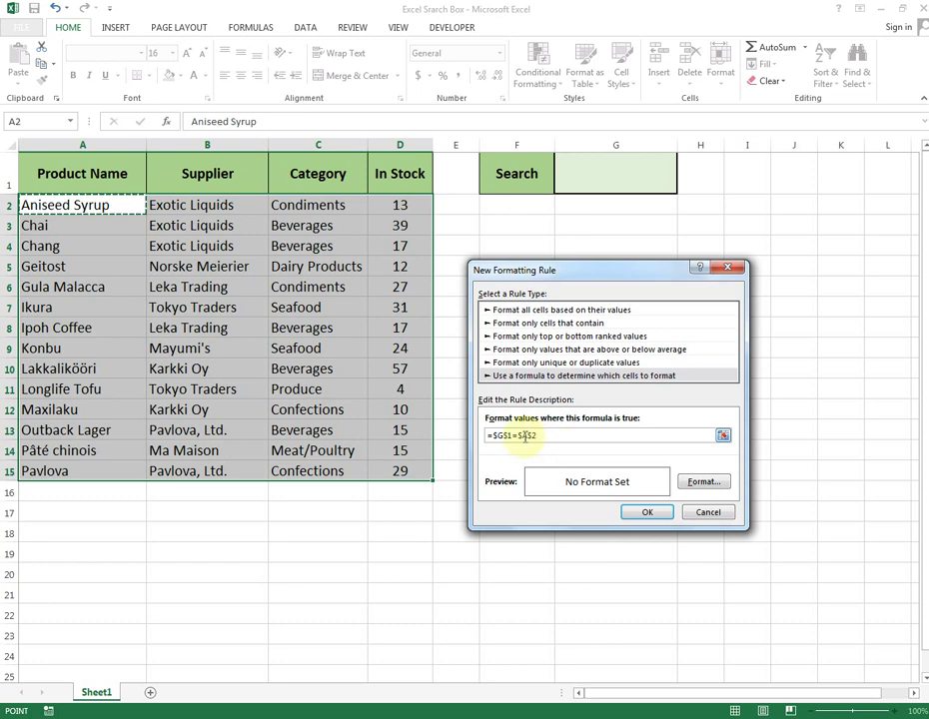
{"action": "left_click", "coordinate": [534, 440]}
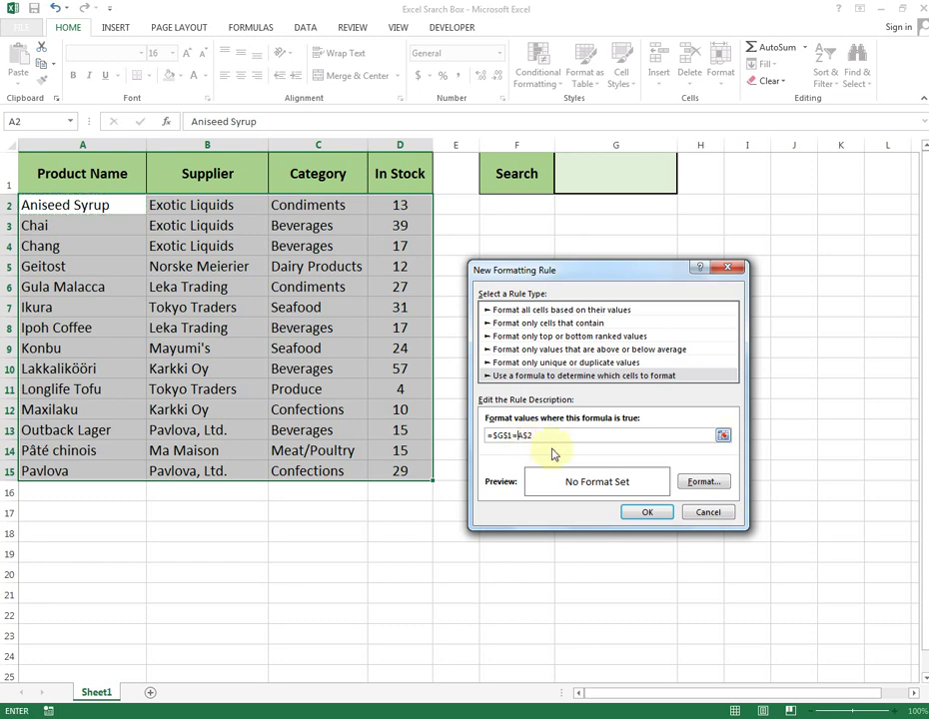
{"action": "key", "text": "BackSpace"}
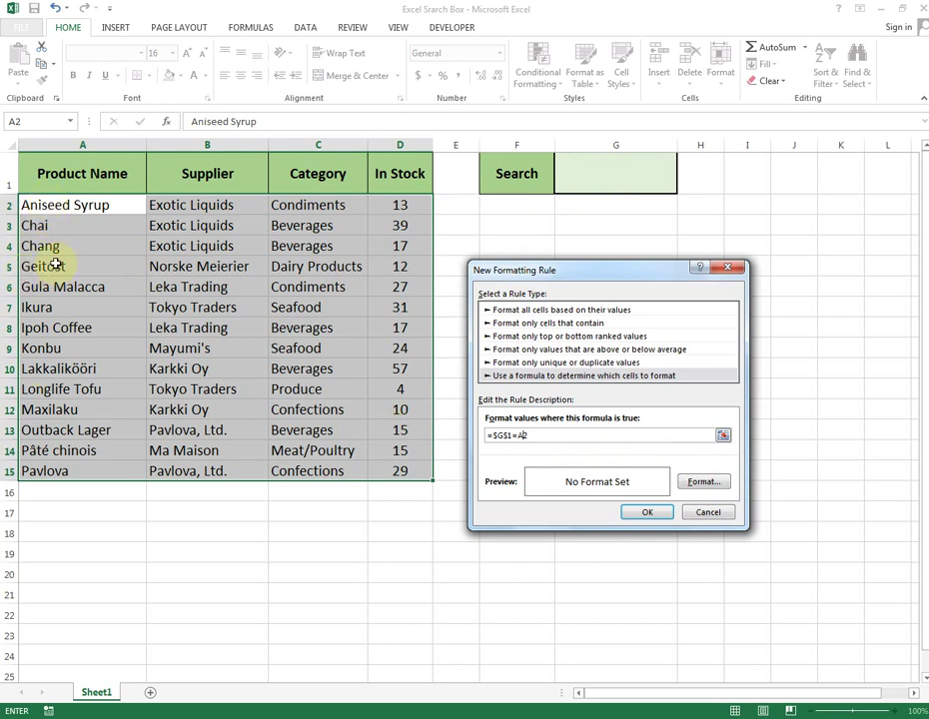
- Give the rule an orange fill and confirm both dialogs to save it
{"action": "left_click", "coordinate": [719, 485]}
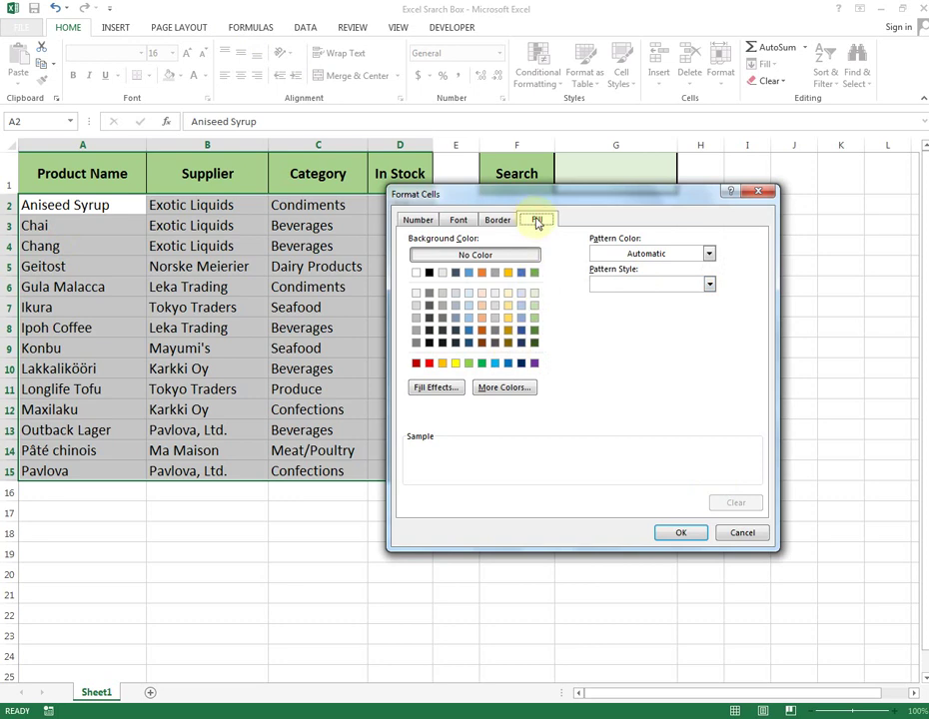
{"action": "left_click", "coordinate": [481, 329]}
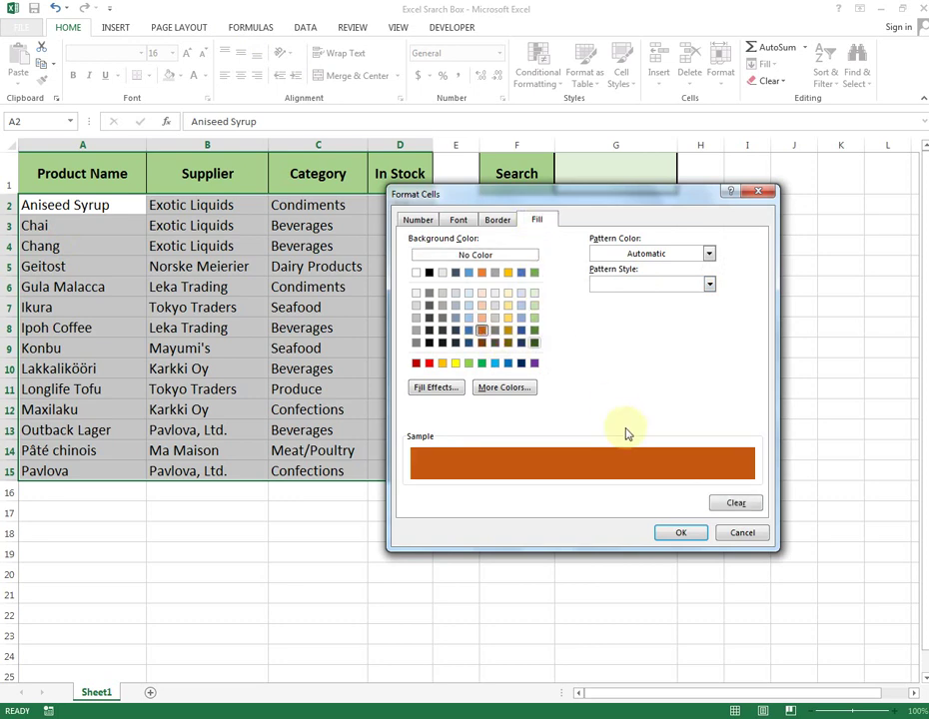
{"action": "left_click", "coordinate": [681, 534]}
{"action": "left_click", "coordinate": [647, 513]}
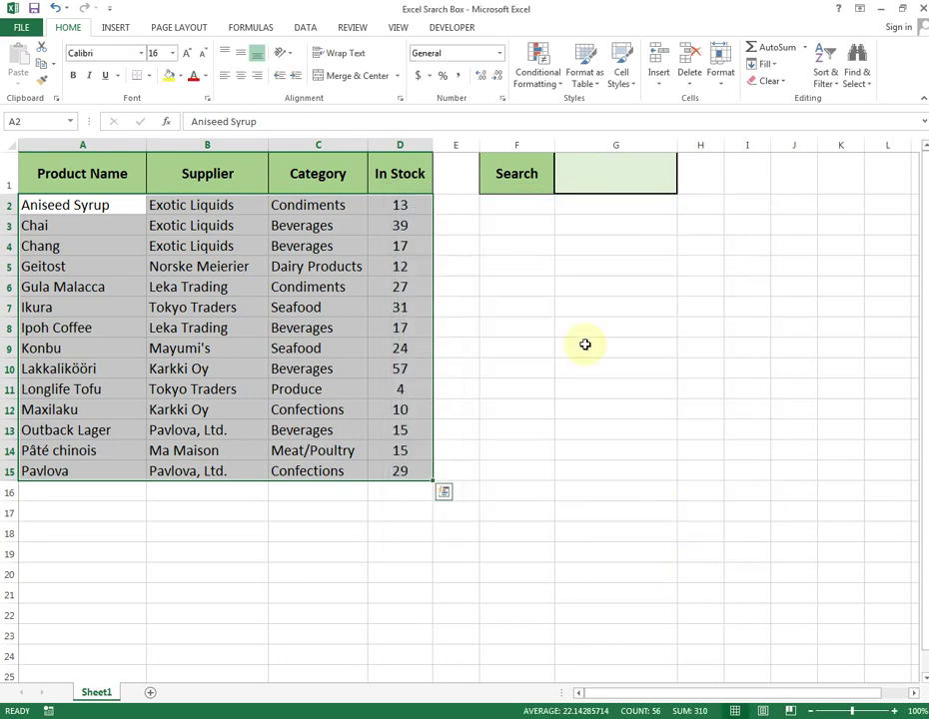
{"action": "left_click", "coordinate": [615, 328]}
{"action": "left_click", "coordinate": [95, 208]}
- Select the whole table A2:D15, then the Search cell G1
{"action": "left_click", "coordinate": [401, 473], "text": "shift"}
{"action": "left_click", "coordinate": [545, 528]}
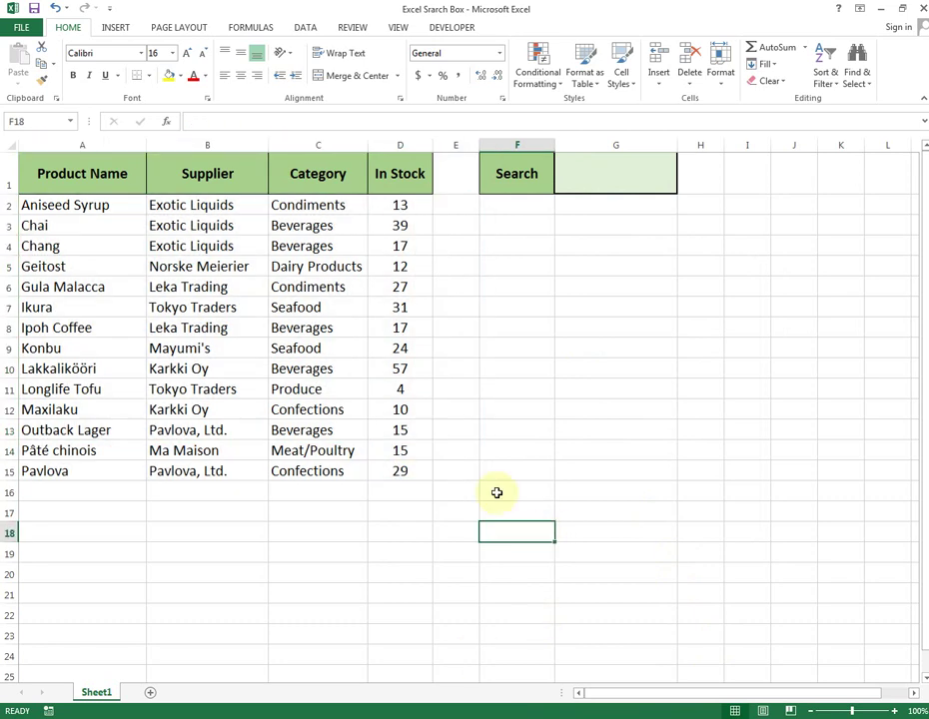
{"action": "left_click", "coordinate": [625, 175]}
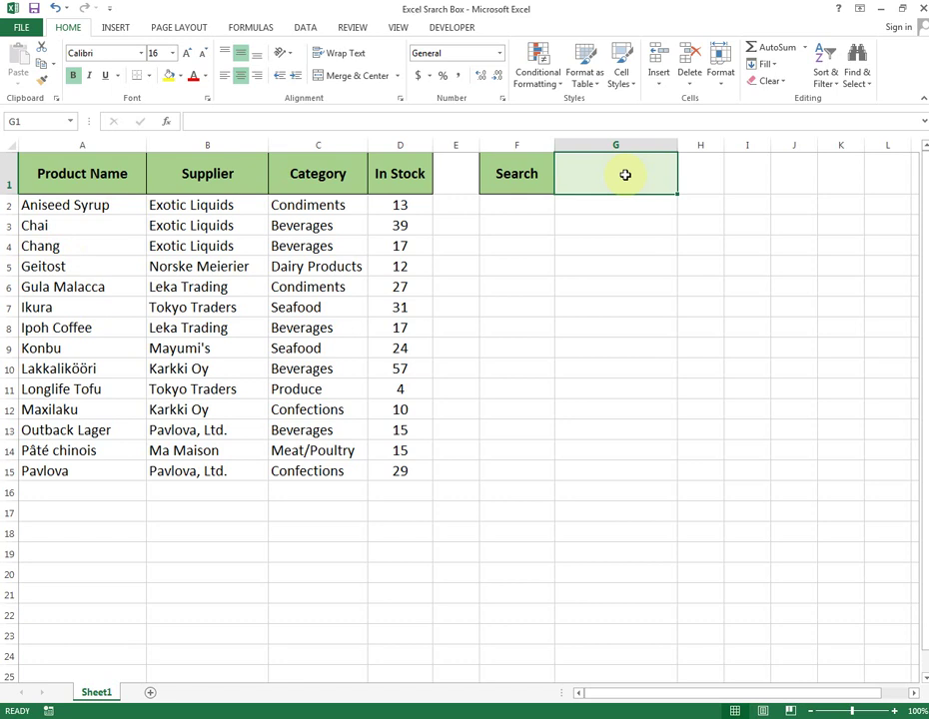
{"action": "left_click", "coordinate": [387, 322]}
{"action": "left_click", "coordinate": [70, 208]}
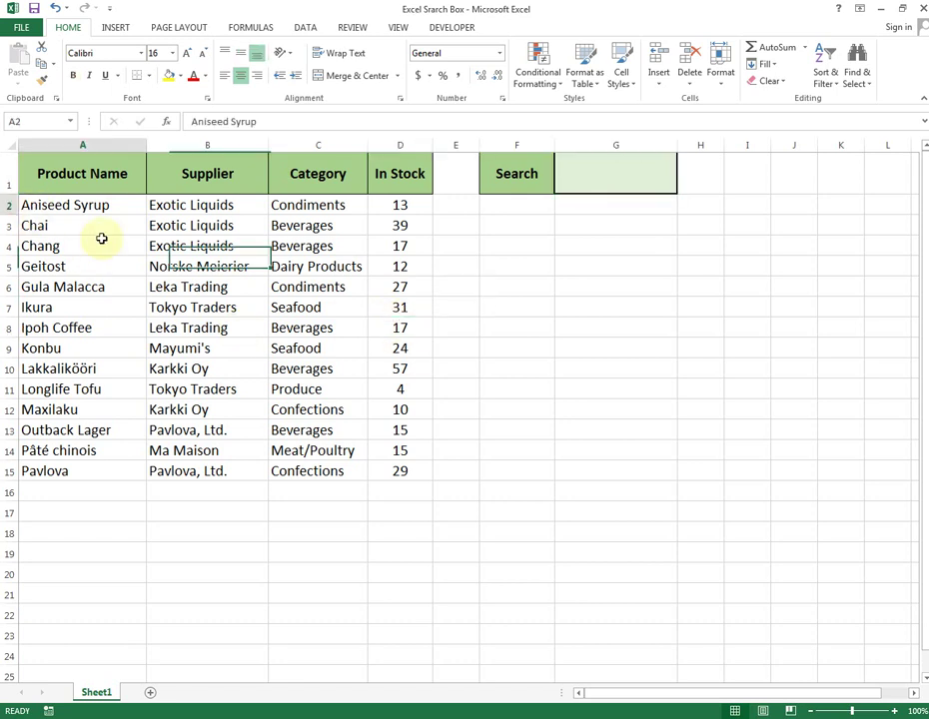
{"action": "left_click_drag", "start_coordinate": [101, 237], "coordinate": [390, 472]}
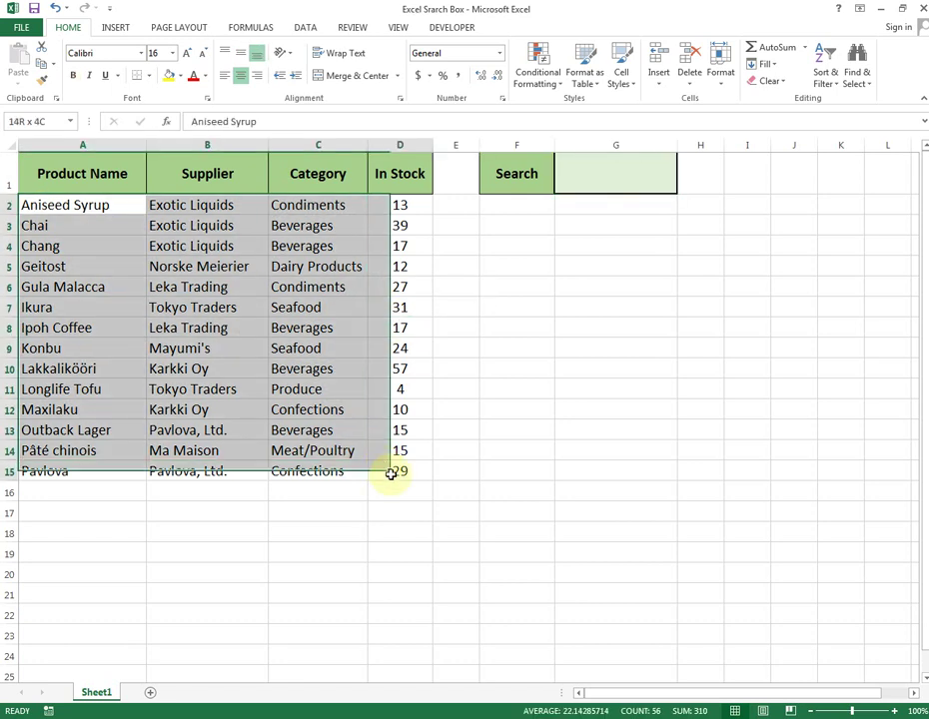
{"action": "left_click", "coordinate": [598, 176]}
- Search for 17, check the orange stock cells D4 and D8, then clear it
{"action": "type", "text": "17"}
{"action": "key", "text": "Return"}
{"action": "left_click", "coordinate": [598, 176]}
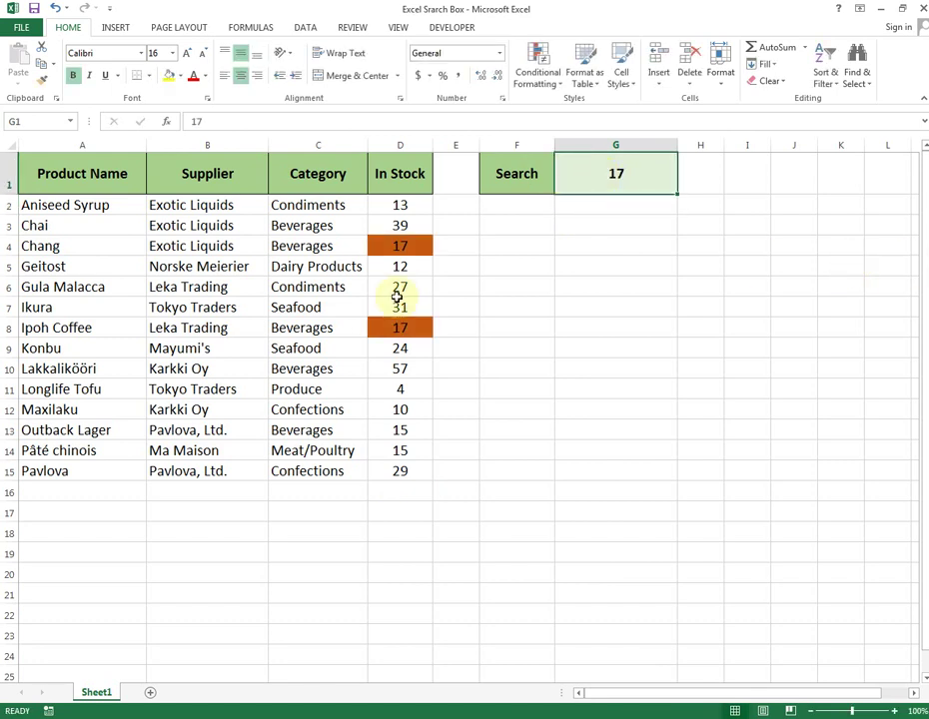
{"action": "left_click", "coordinate": [401, 247]}
{"action": "left_click", "coordinate": [403, 327]}
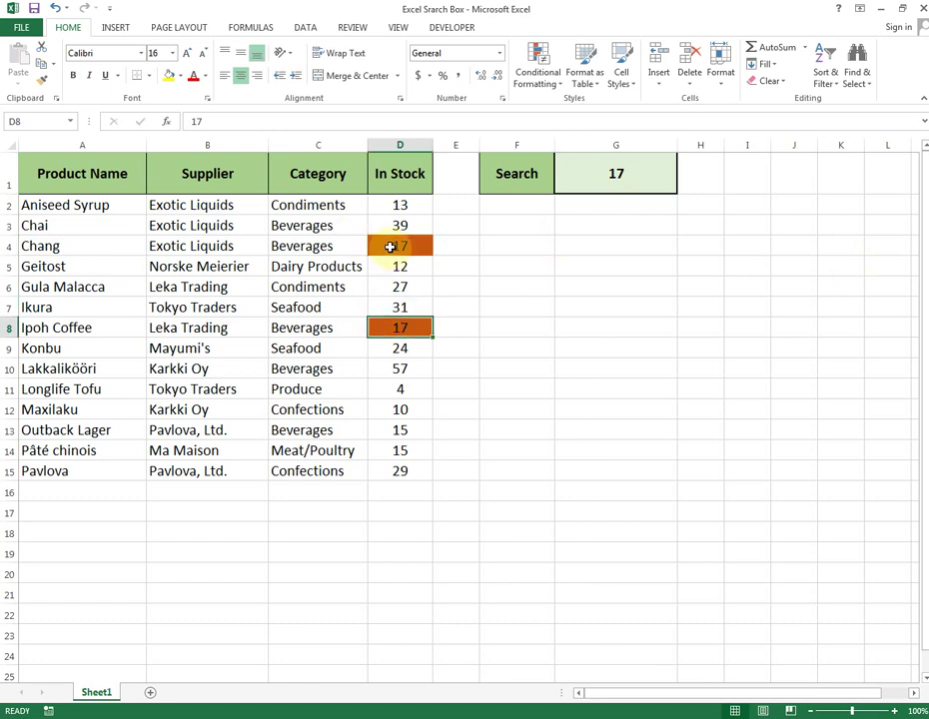
{"action": "left_click", "coordinate": [398, 246]}
{"action": "left_click", "coordinate": [408, 326]}
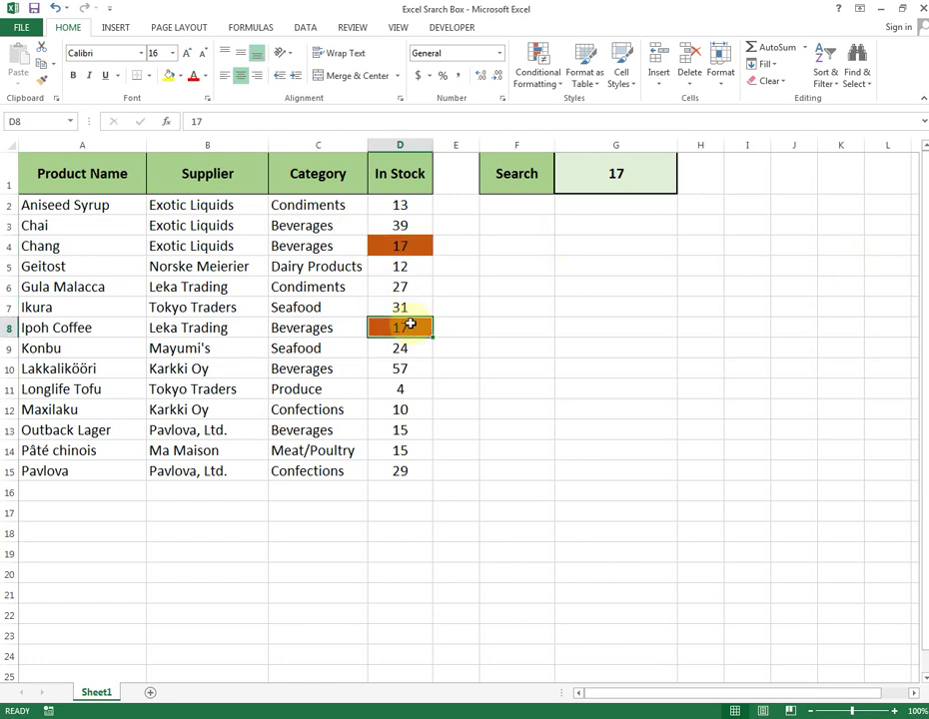
{"action": "left_click", "coordinate": [650, 170]}
{"action": "key", "text": "Delete"}
- Search for Chai in G1, then clear the search
{"action": "type", "text": "hai"}
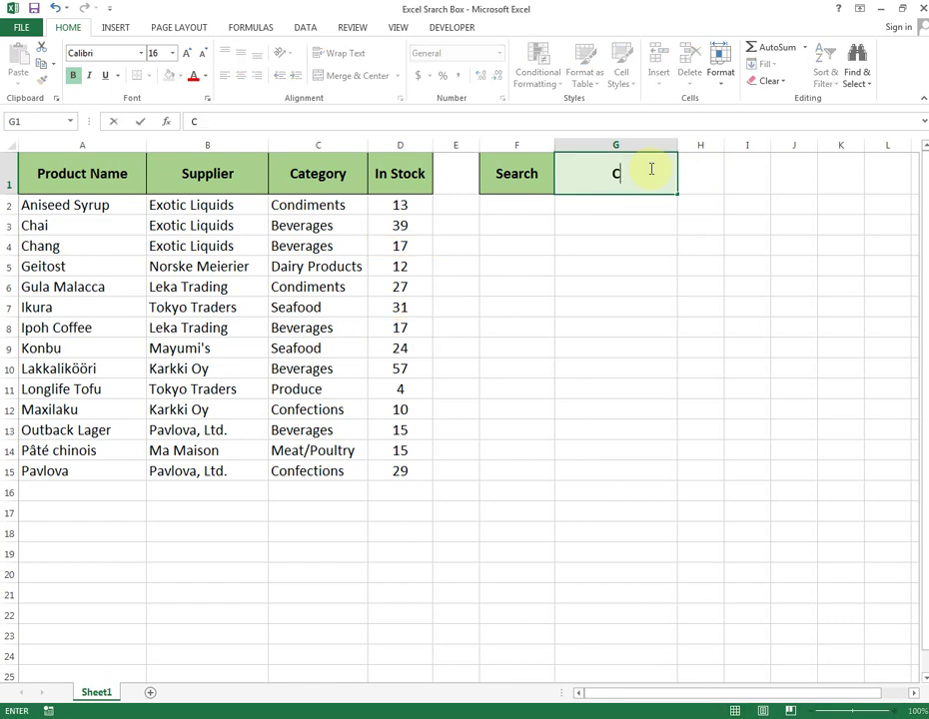
{"action": "key", "text": "Return"}
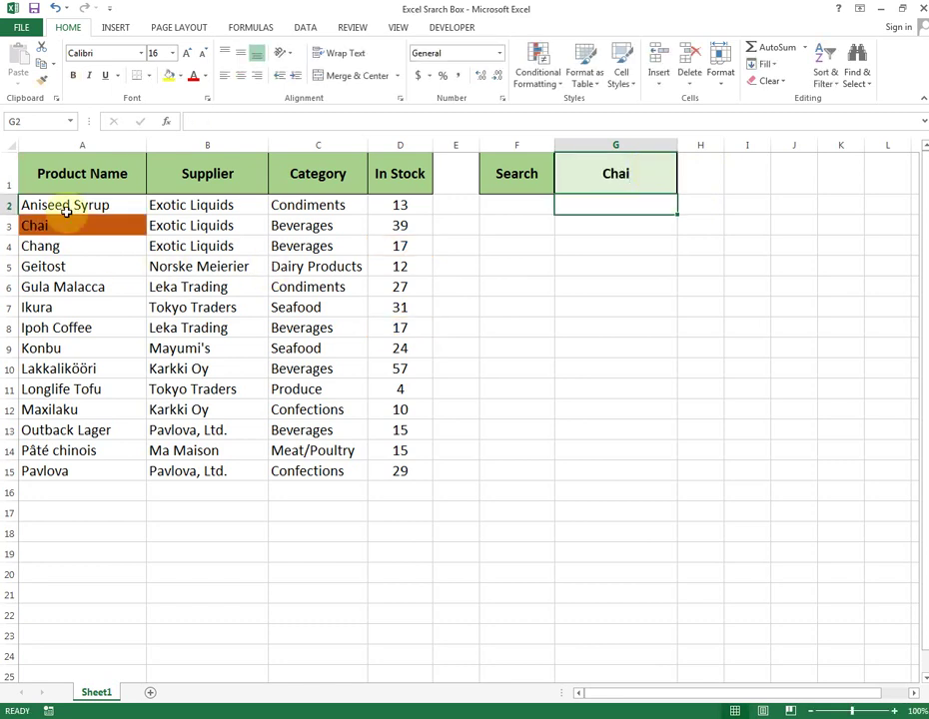
{"action": "left_click", "coordinate": [595, 182]}
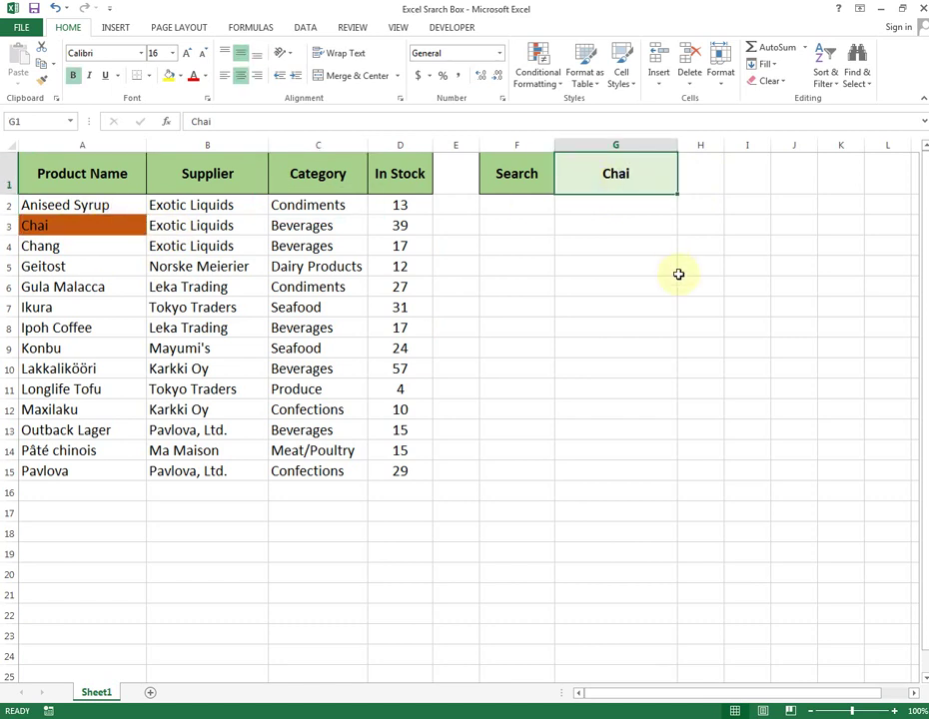
{"action": "key", "text": "Delete"}
- Search for Seafood, check highlighted cells C7 and C9, then clear G1
{"action": "type", "text": "Se"}
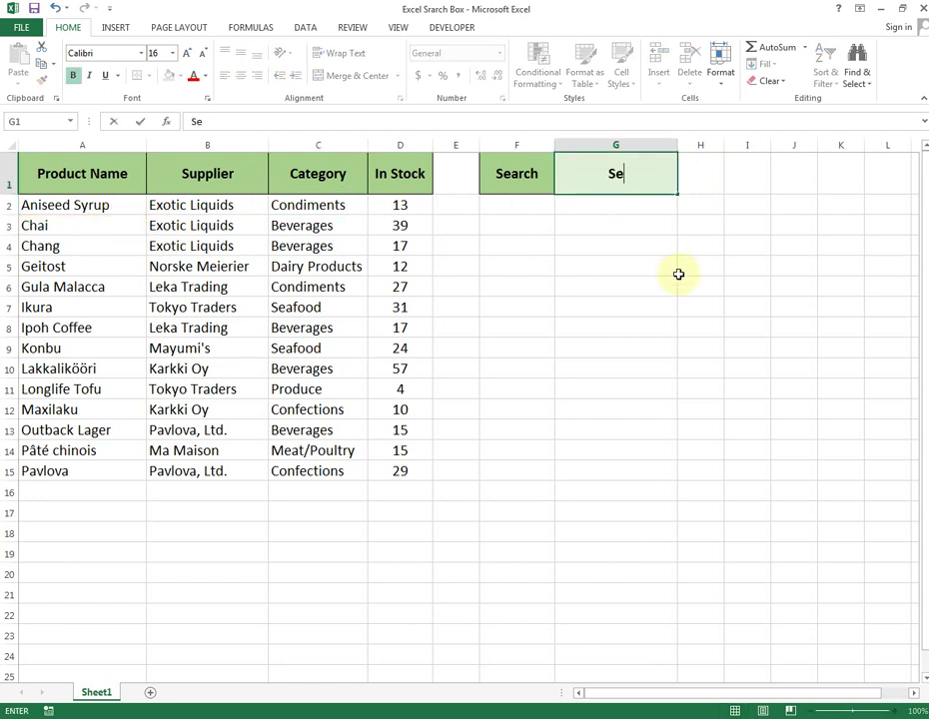
{"action": "type", "text": "afood"}
{"action": "key", "text": "ctrl+Return"}
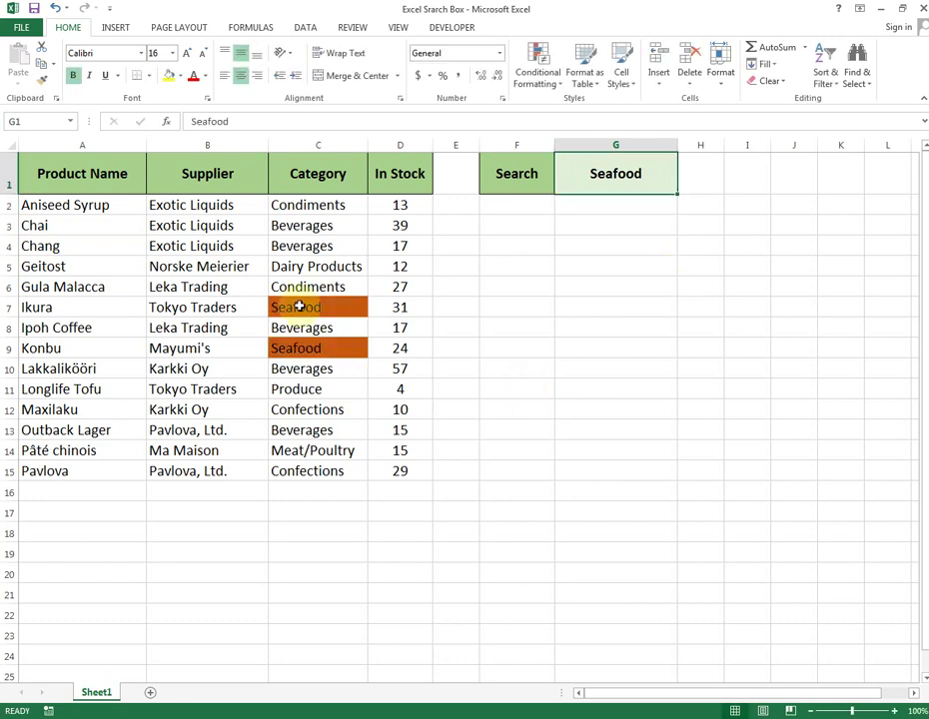
{"action": "left_click", "coordinate": [300, 307]}
{"action": "left_click", "coordinate": [307, 350]}
{"action": "left_click", "coordinate": [618, 185]}
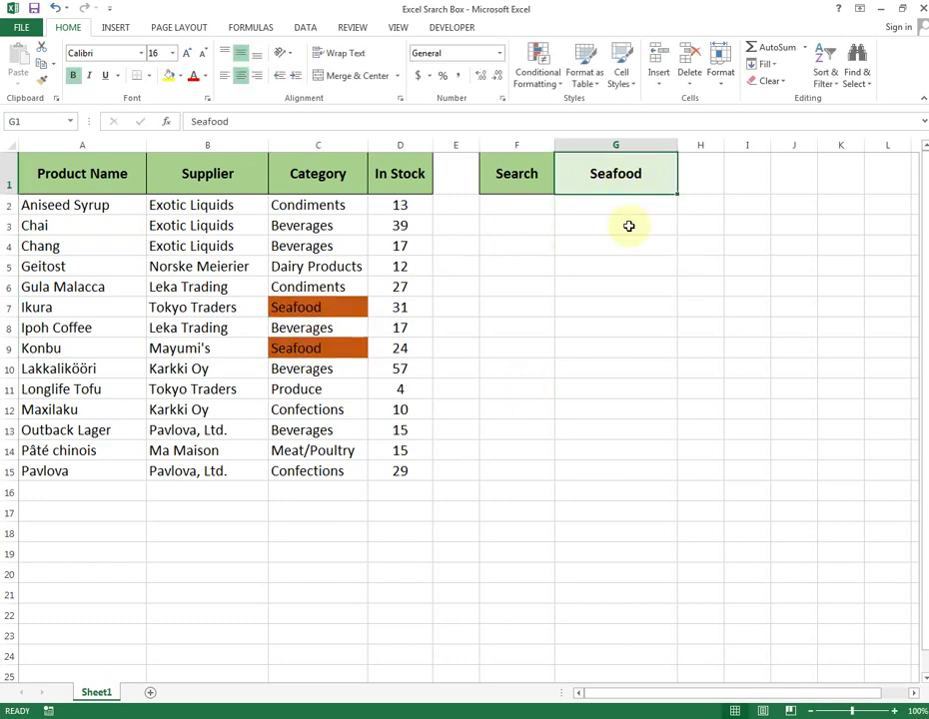
{"action": "key", "text": "Delete"}
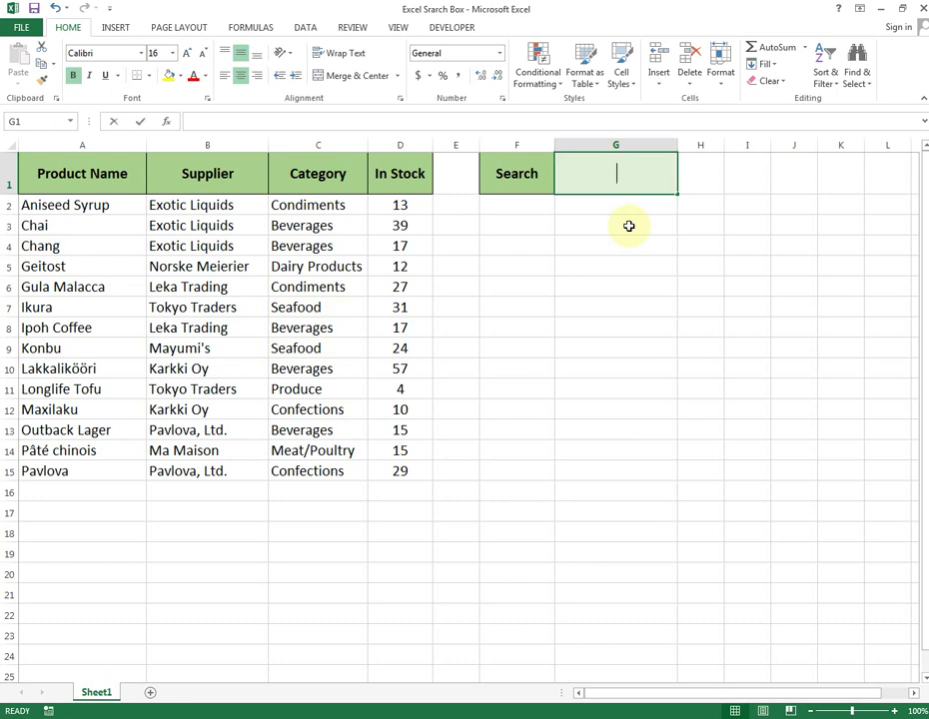
{"action": "type", "text": "Beverage"}
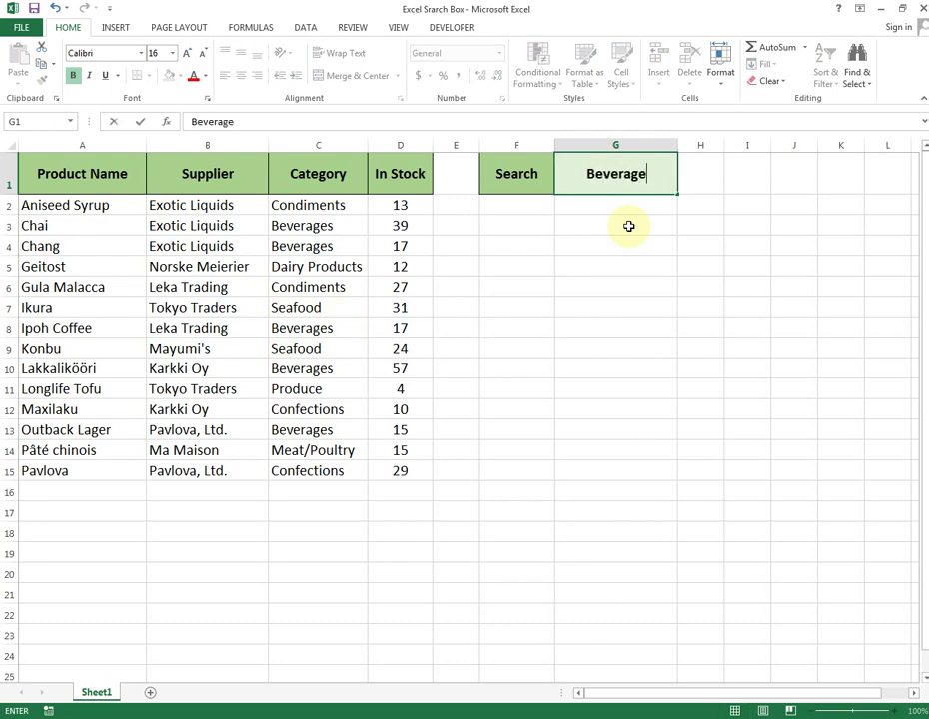
{"action": "type", "text": "s"}
{"action": "key", "text": "Return"}
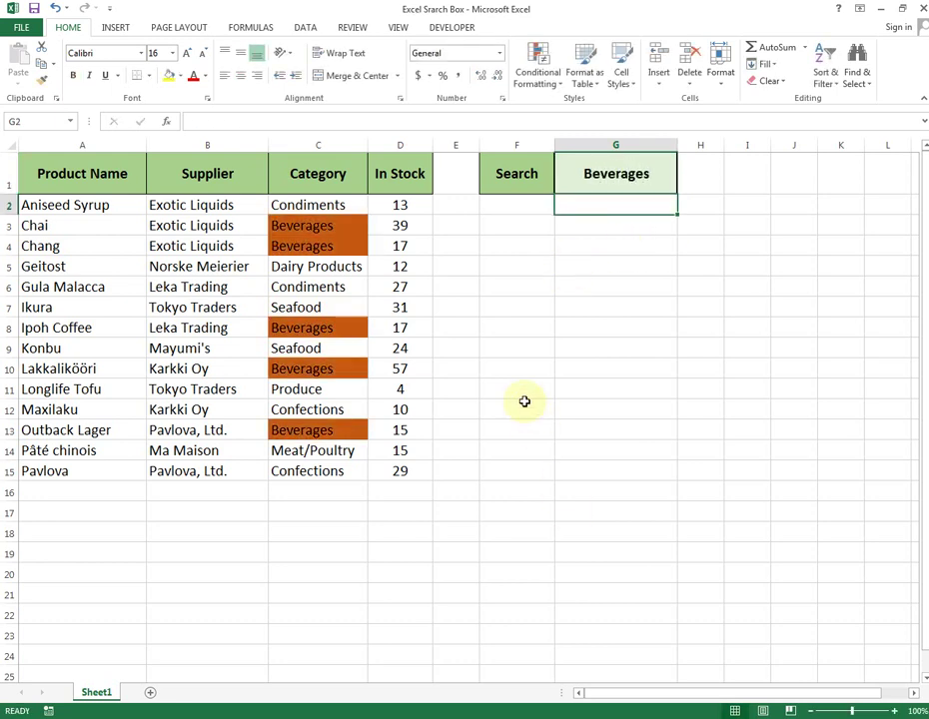
{"action": "left_click", "coordinate": [309, 227]}
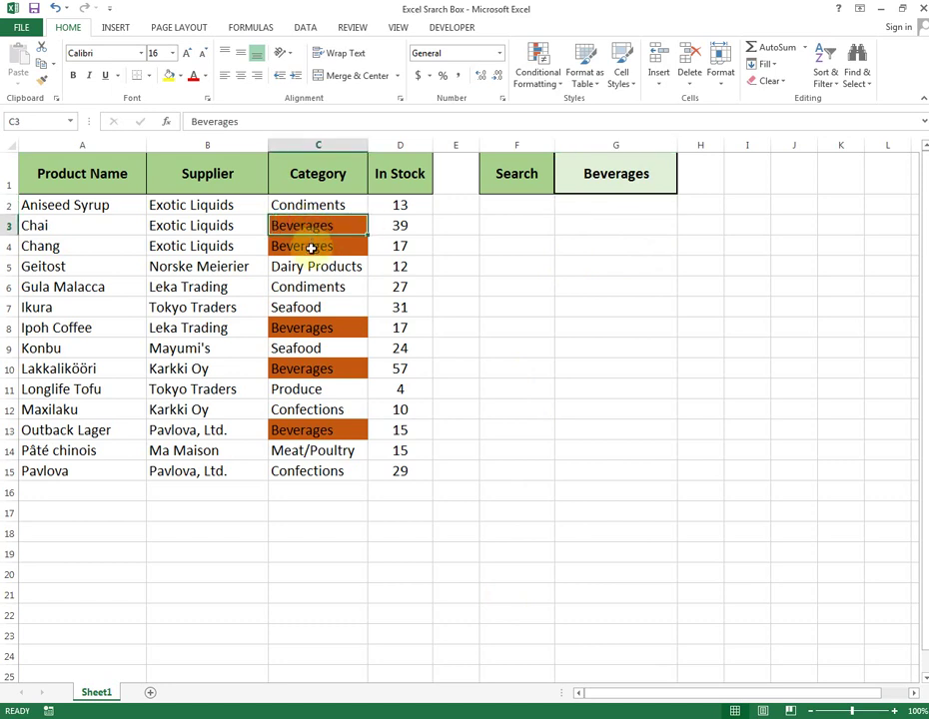
{"action": "left_click", "coordinate": [319, 250]}
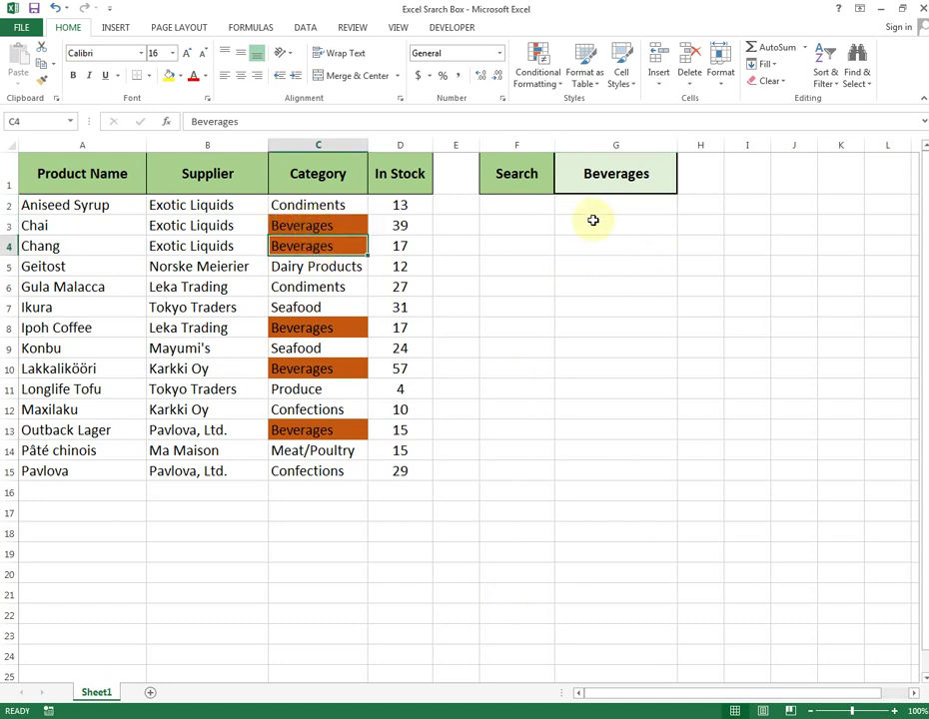
{"action": "left_click", "coordinate": [673, 177]}
{"action": "left_click_drag", "start_coordinate": [311, 227], "coordinate": [306, 467]}
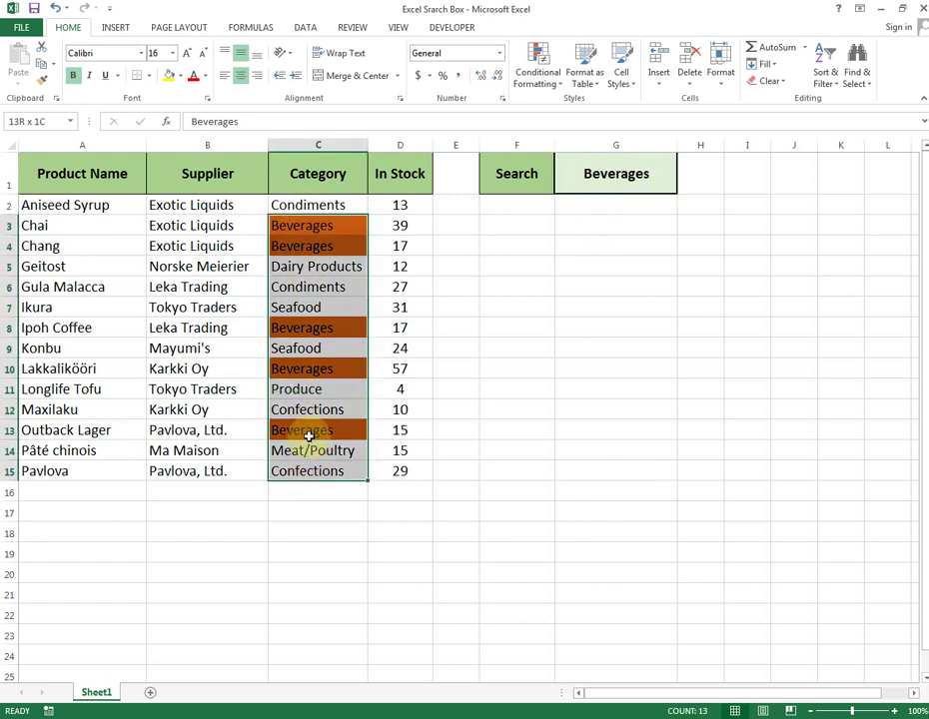
{"action": "left_click", "coordinate": [300, 287]}
{"action": "left_click", "coordinate": [305, 232]}
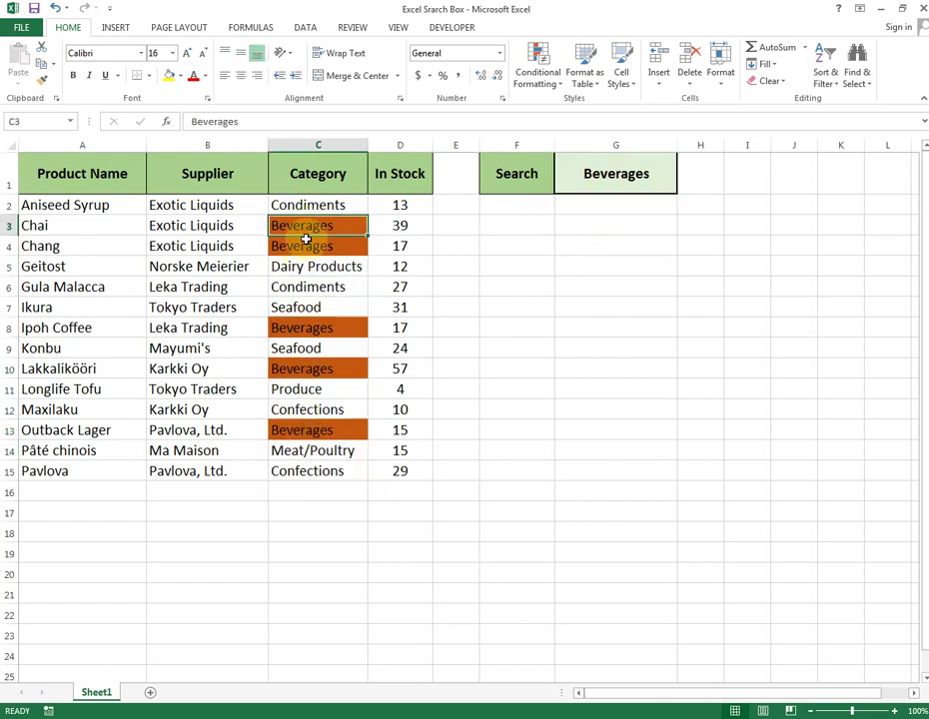
{"action": "left_click", "coordinate": [306, 246]}
{"action": "left_click", "coordinate": [307, 327]}
{"action": "left_click", "coordinate": [312, 370]}
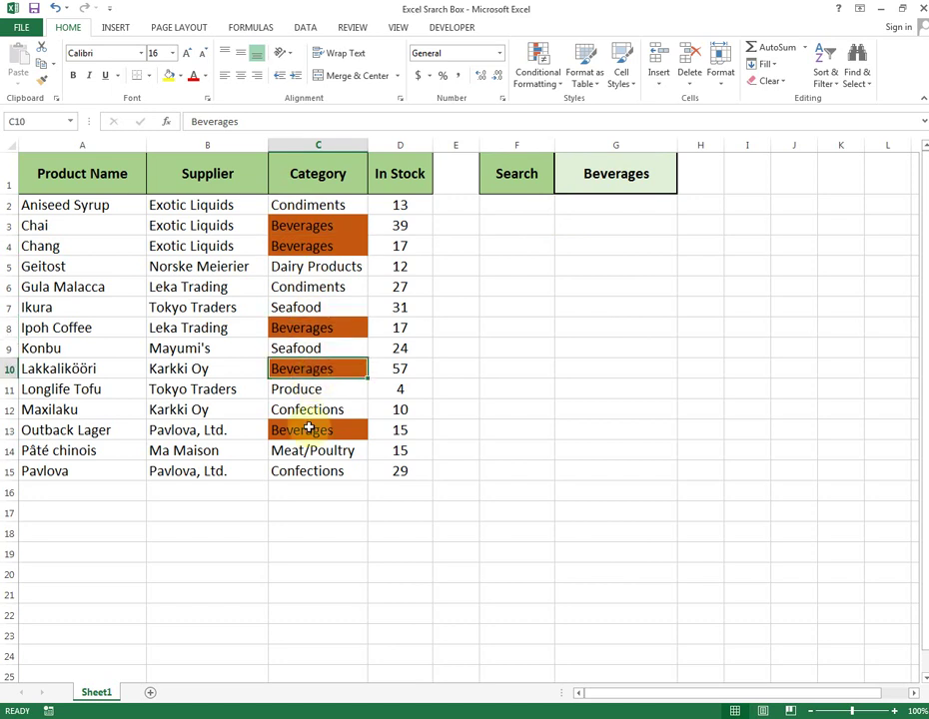
{"action": "left_click", "coordinate": [307, 427]}
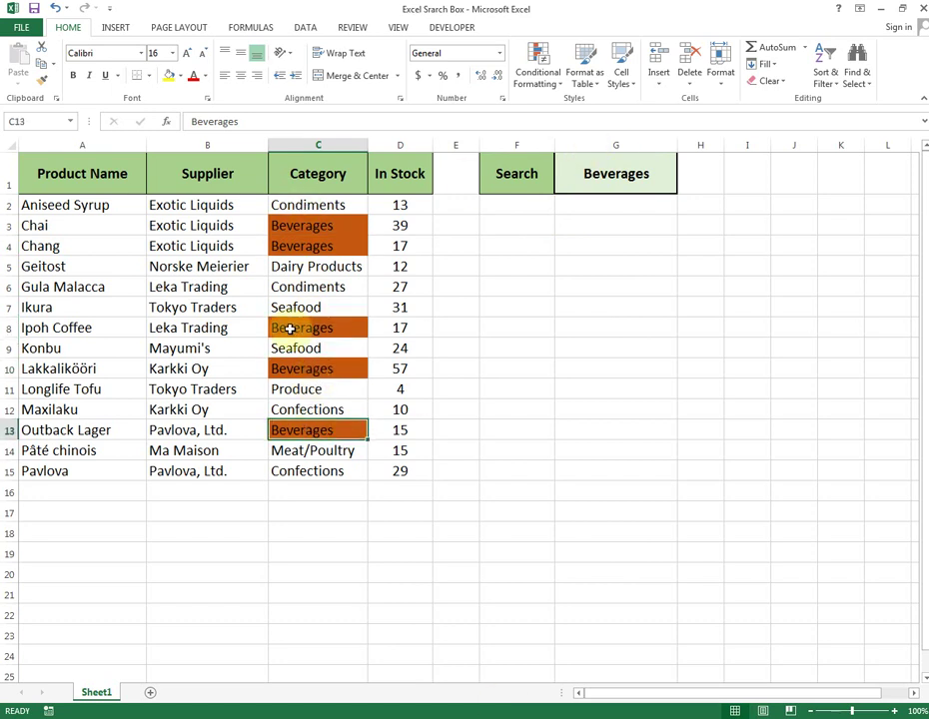
{"action": "left_click", "coordinate": [626, 173]}
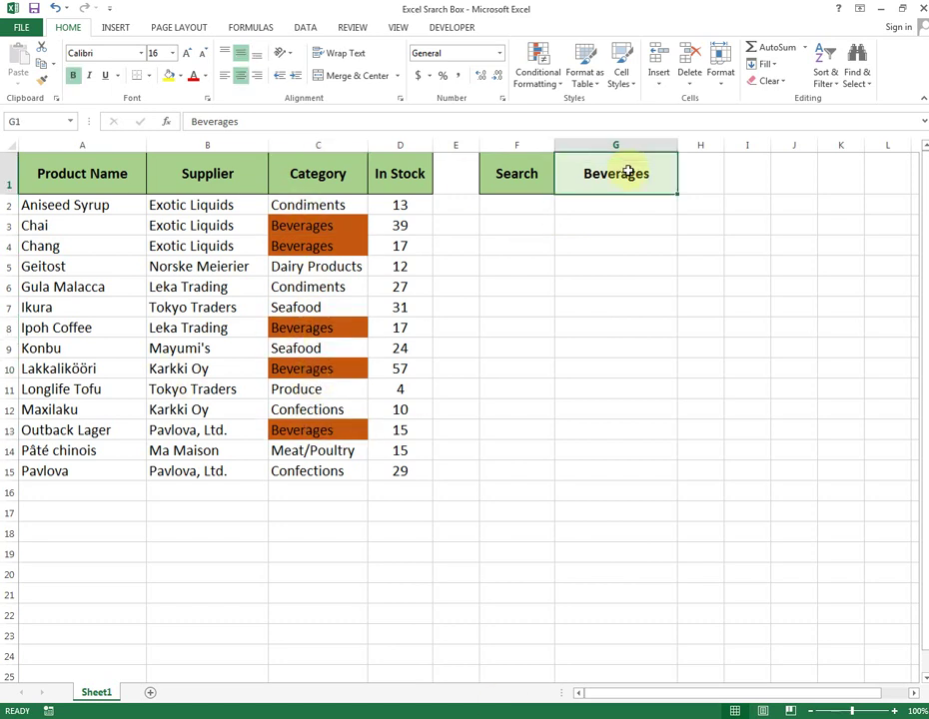
- Replace the search term in G1 with Karkki Oy, correcting the typo
{"action": "key", "text": "Delete"}
{"action": "type", "text": "Kar"}
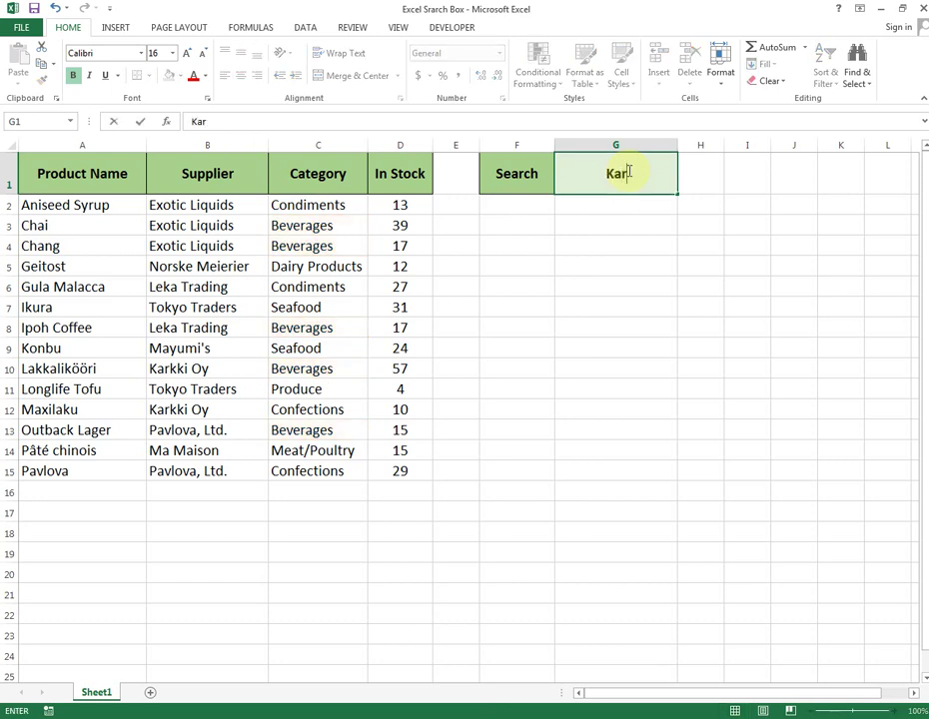
{"action": "type", "text": "ki oY"}
{"action": "key", "text": "BackSpace"}
{"action": "type", "text": "Oy"}
{"action": "key", "text": "Return"}
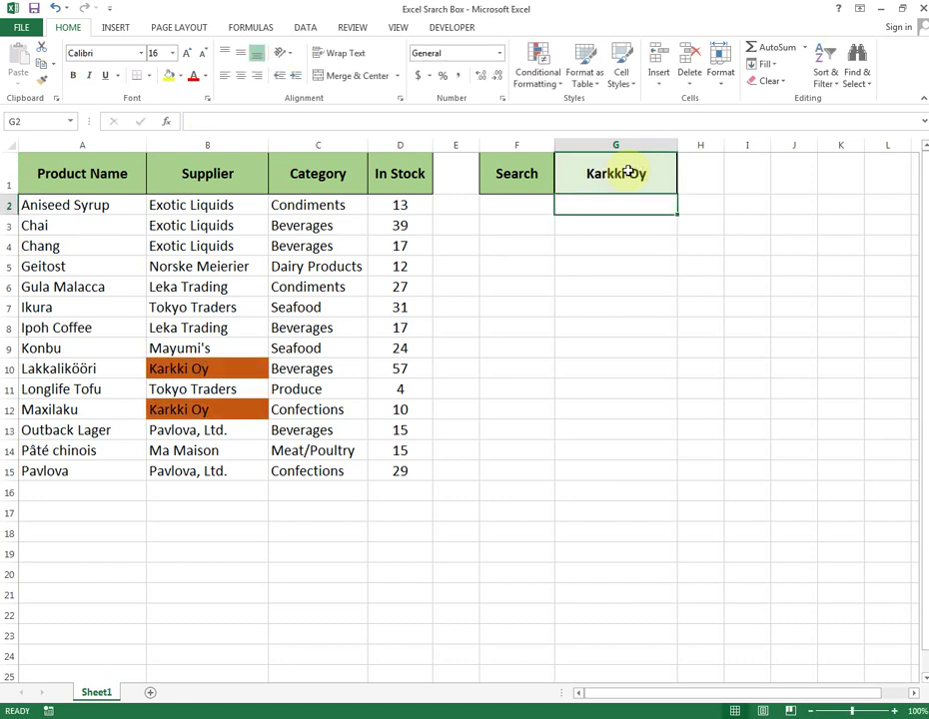
- Check that supplier cells B10 and B12 are highlighted orange, then select A2:D15
{"action": "left_click", "coordinate": [625, 176]}
{"action": "left_click", "coordinate": [189, 369]}
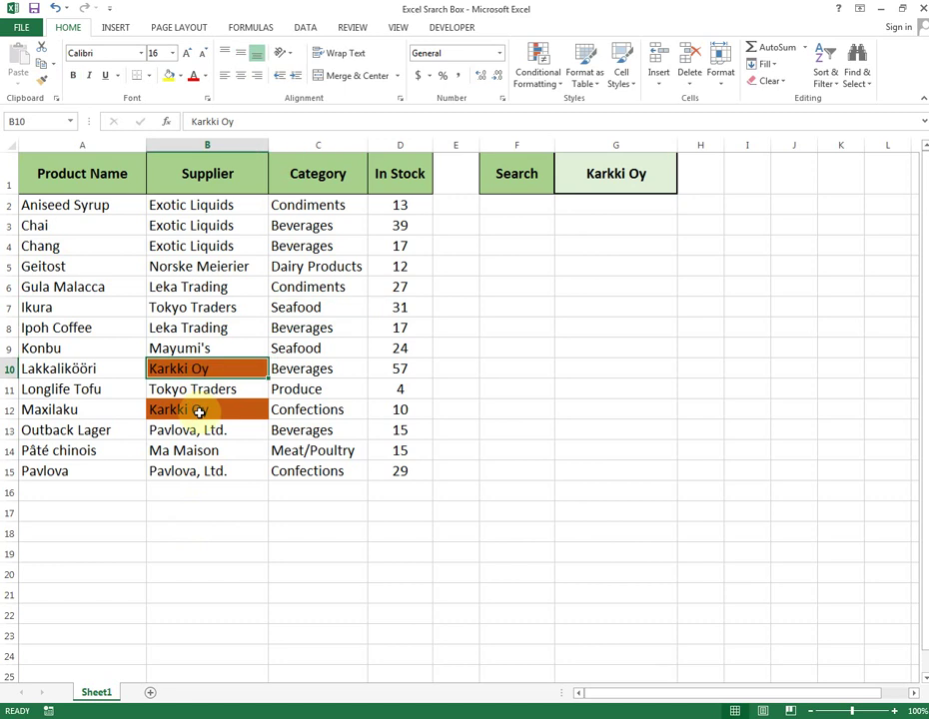
{"action": "left_click", "coordinate": [199, 407]}
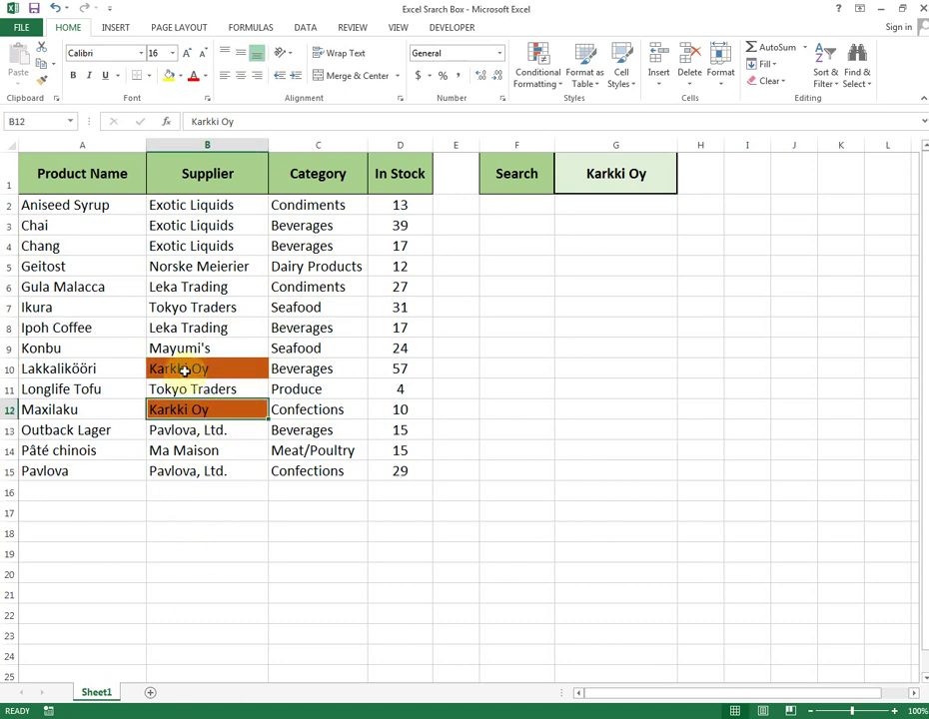
{"action": "left_click", "coordinate": [186, 369]}
{"action": "left_click", "coordinate": [196, 409]}
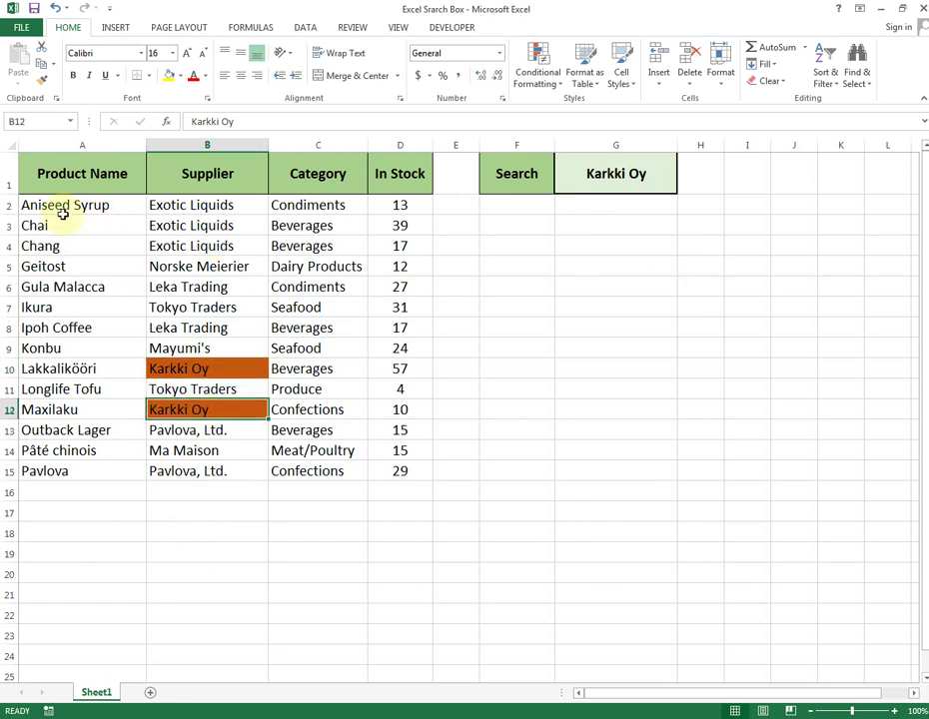
{"action": "left_click_drag", "start_coordinate": [60, 203], "coordinate": [394, 470]}
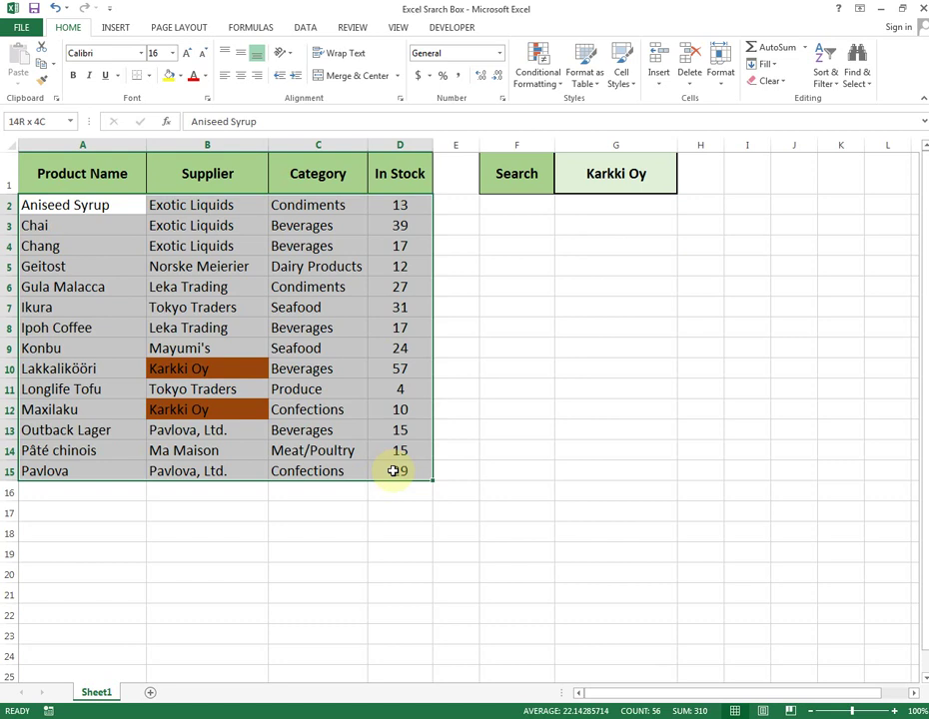
- Compare a non-matching supplier cell with the highlighted Karkki Oy cells B10 and B12
{"action": "left_click", "coordinate": [616, 180]}
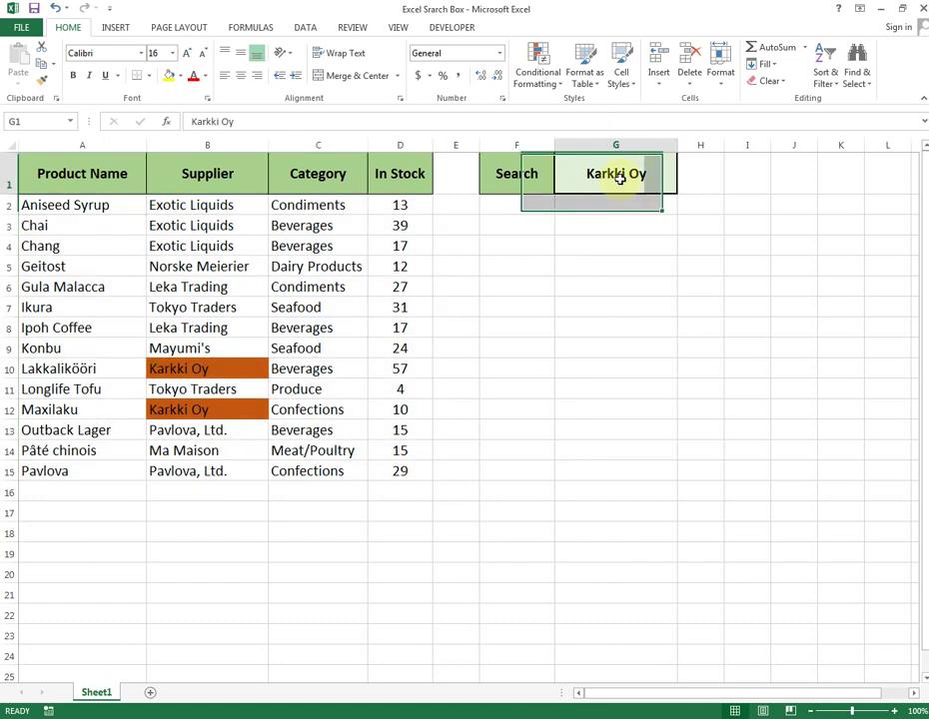
{"action": "left_click", "coordinate": [210, 308]}
{"action": "left_click", "coordinate": [220, 368]}
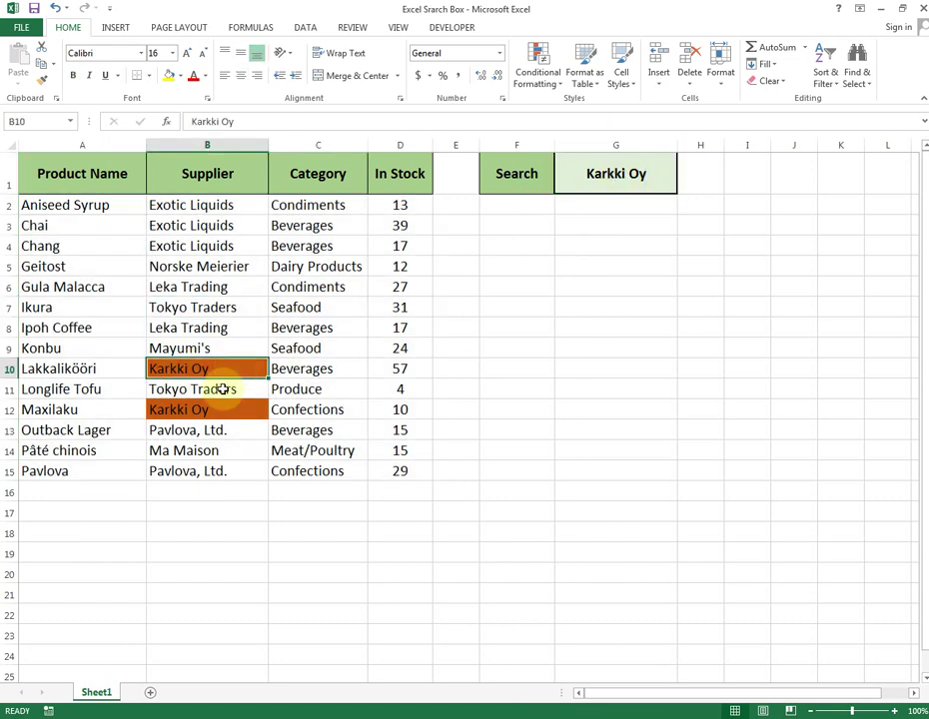
{"action": "left_click", "coordinate": [217, 409]}
{"action": "left_click", "coordinate": [532, 264]}
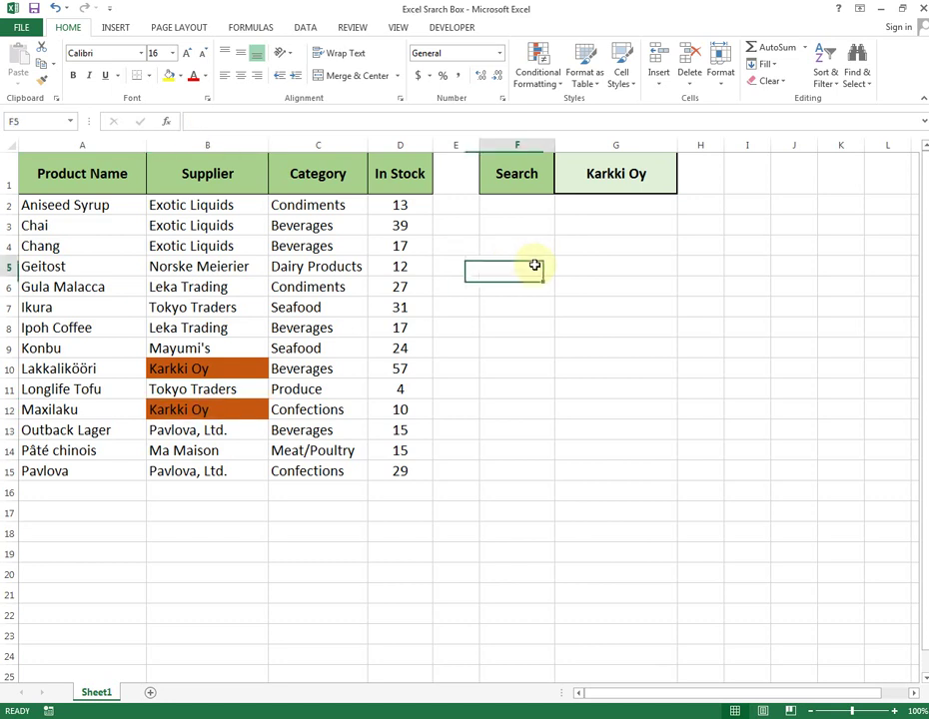
- Reselect the table body A2:D15, then press Ctrl+Z trying to clear G1
{"action": "left_click", "coordinate": [602, 431]}
{"action": "left_click_drag", "start_coordinate": [45, 204], "coordinate": [413, 482]}
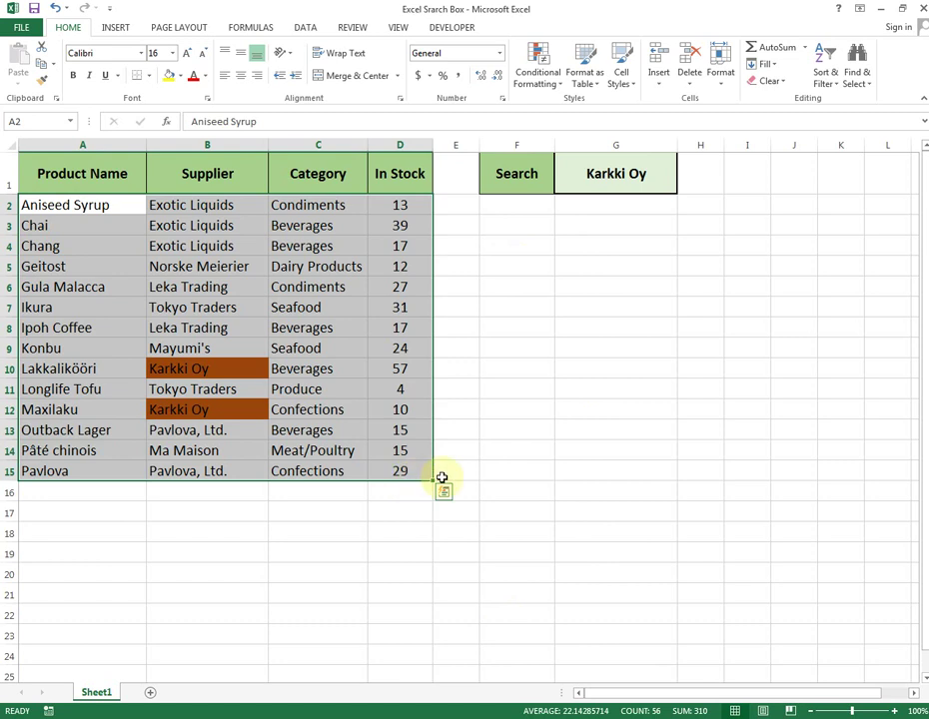
{"action": "left_click", "coordinate": [613, 279]}
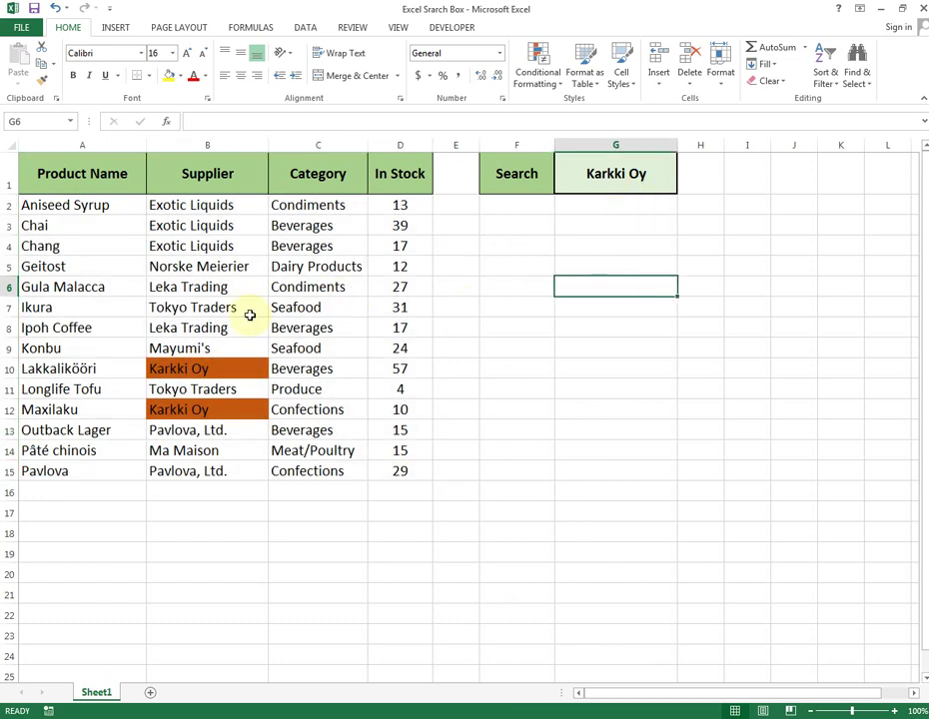
{"action": "left_click", "coordinate": [156, 266]}
{"action": "mouse_move", "coordinate": [45, 205]}
{"action": "left_mouse_down"}
{"action": "mouse_move", "coordinate": [339, 466]}
{"action": "mouse_move", "coordinate": [386, 473]}
{"action": "left_mouse_up"}
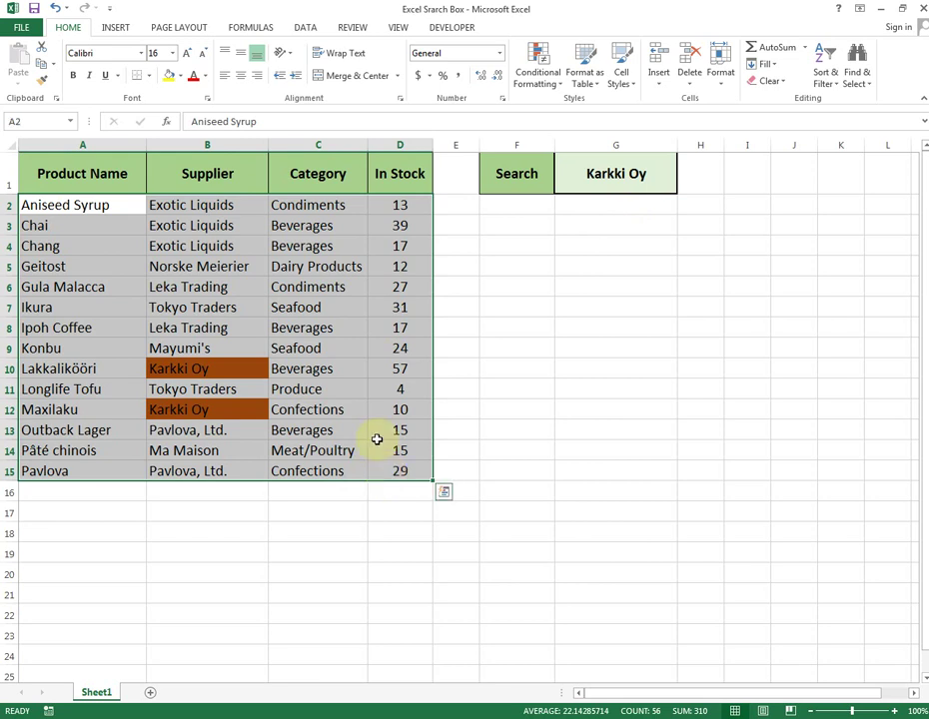
{"action": "left_click", "coordinate": [336, 267]}
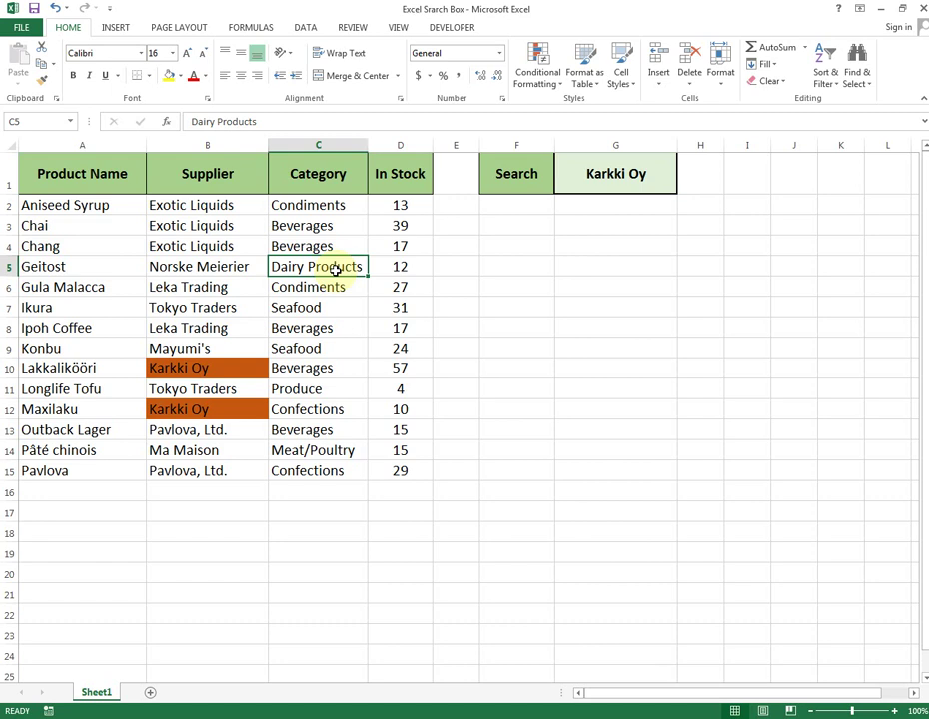
{"action": "key", "text": "ctrl+z"}
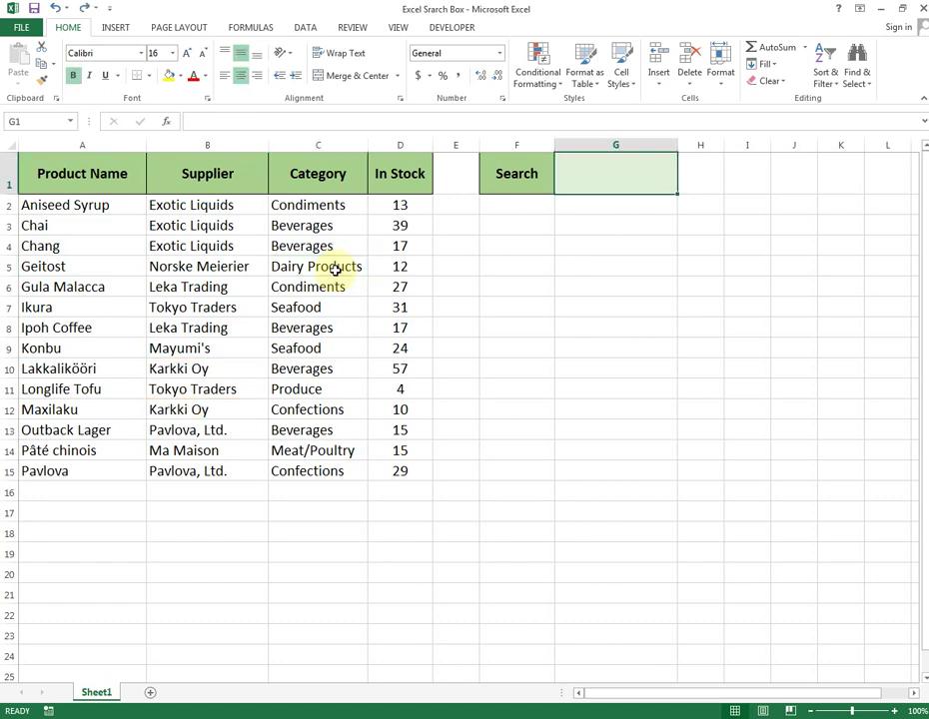